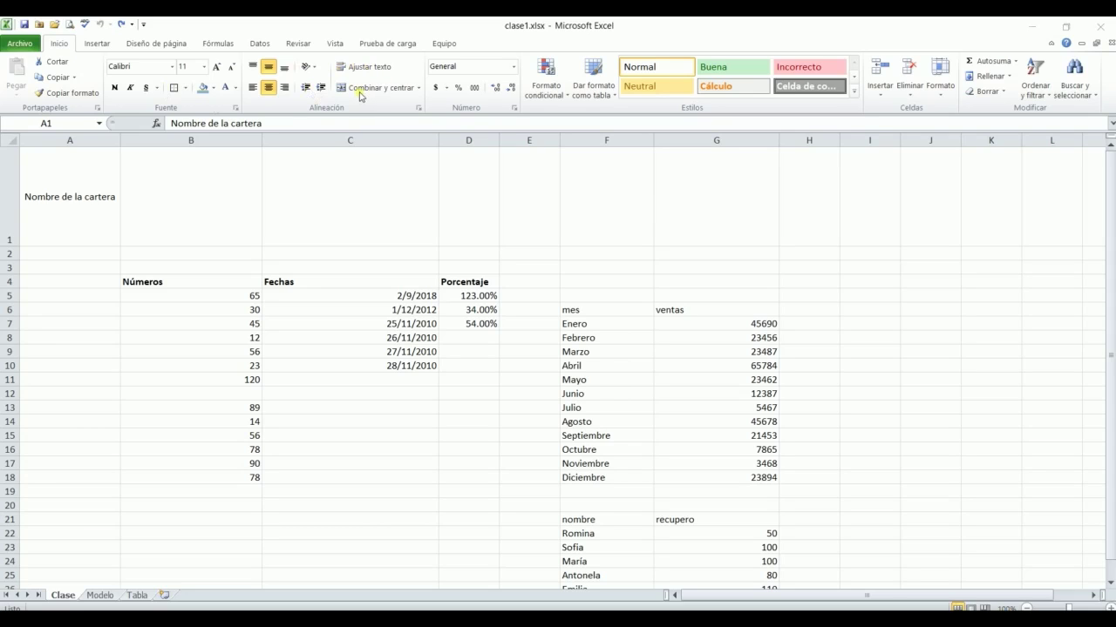
- Widen column A so that the text in cell A1 has more room
left_click(52, 155)
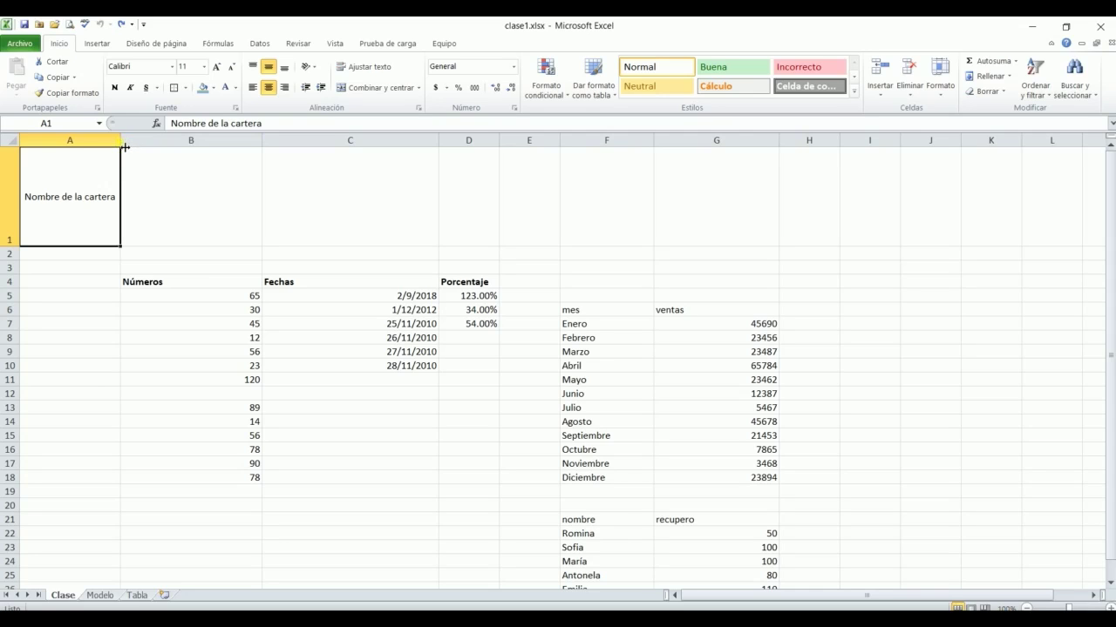
left_click_drag(125, 148, 156, 148)
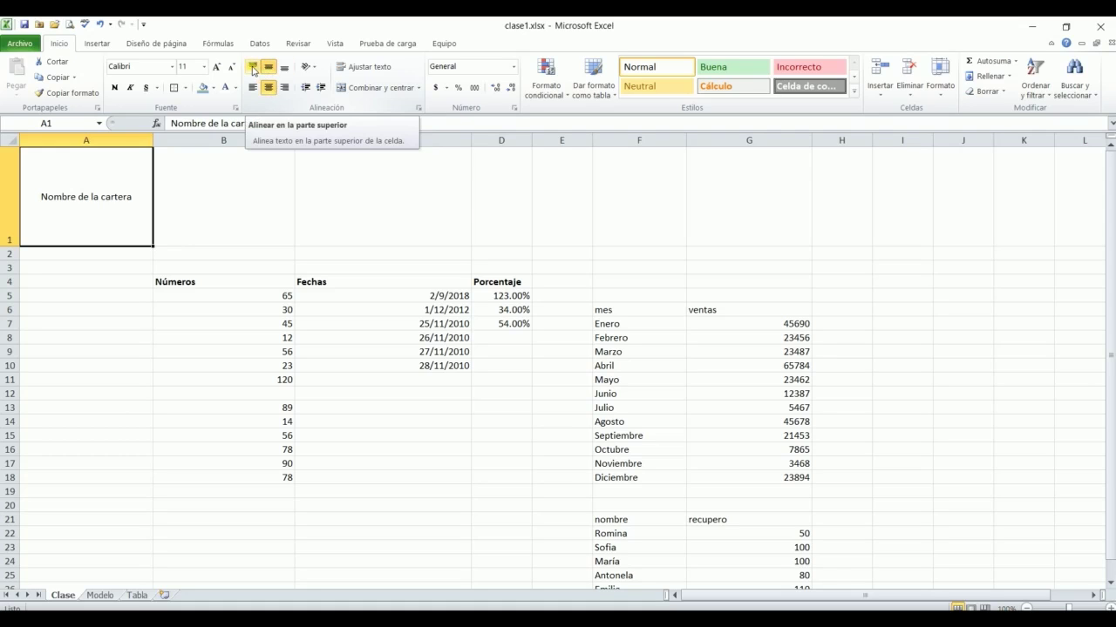
- Try top, bottom, left and right alignment on cell A1's text, and return it to centred horizontally and vertically
left_click(253, 68)
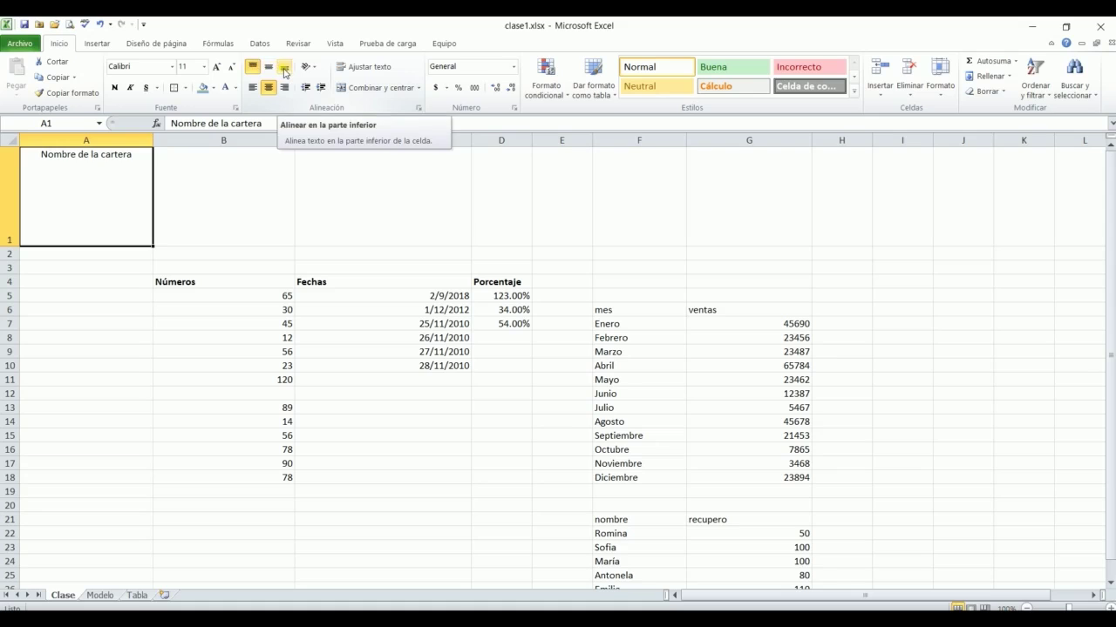
left_click(284, 69)
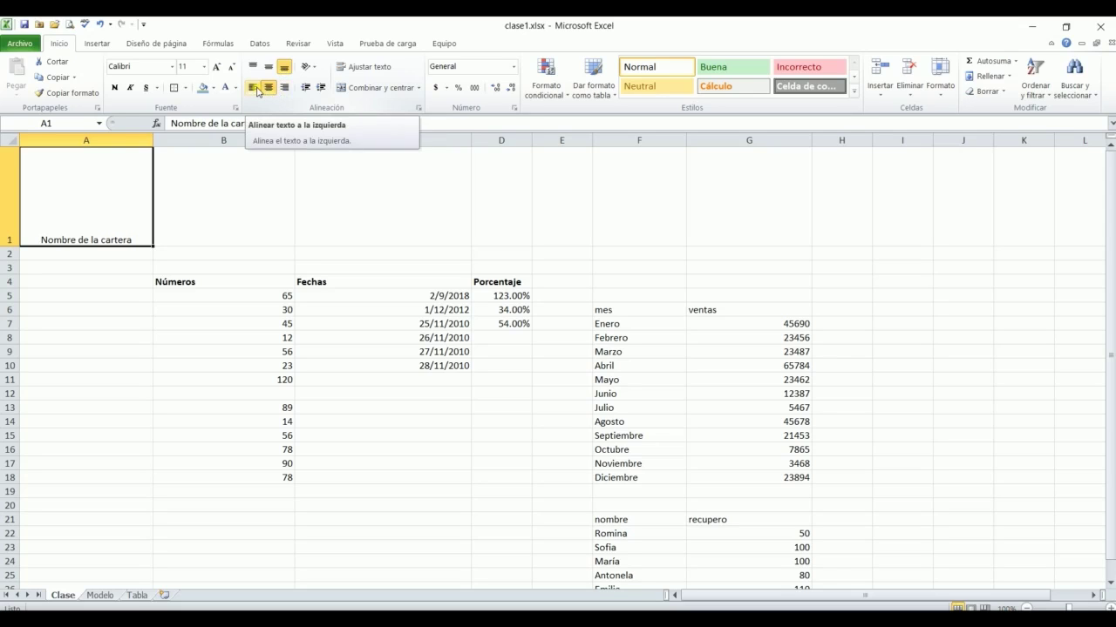
left_click(253, 88)
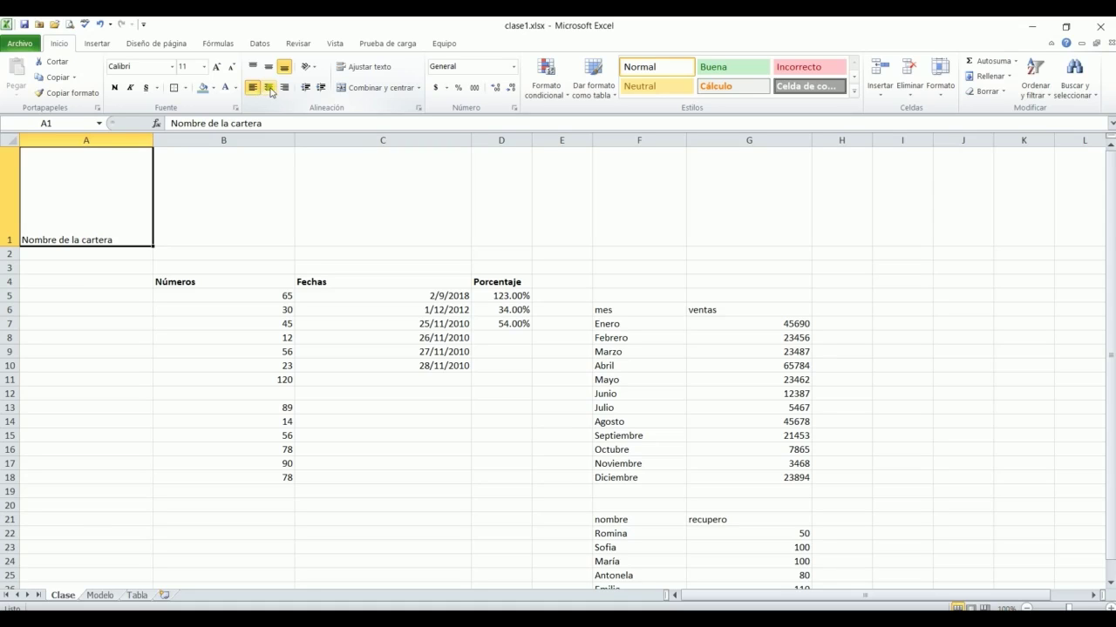
left_click(283, 91)
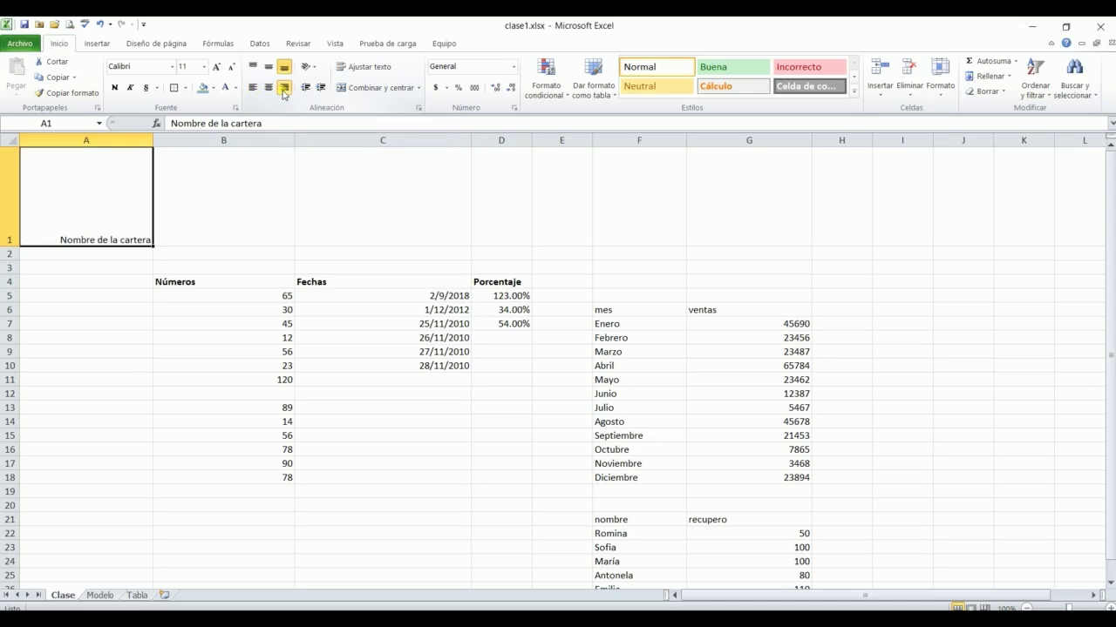
left_click(269, 88)
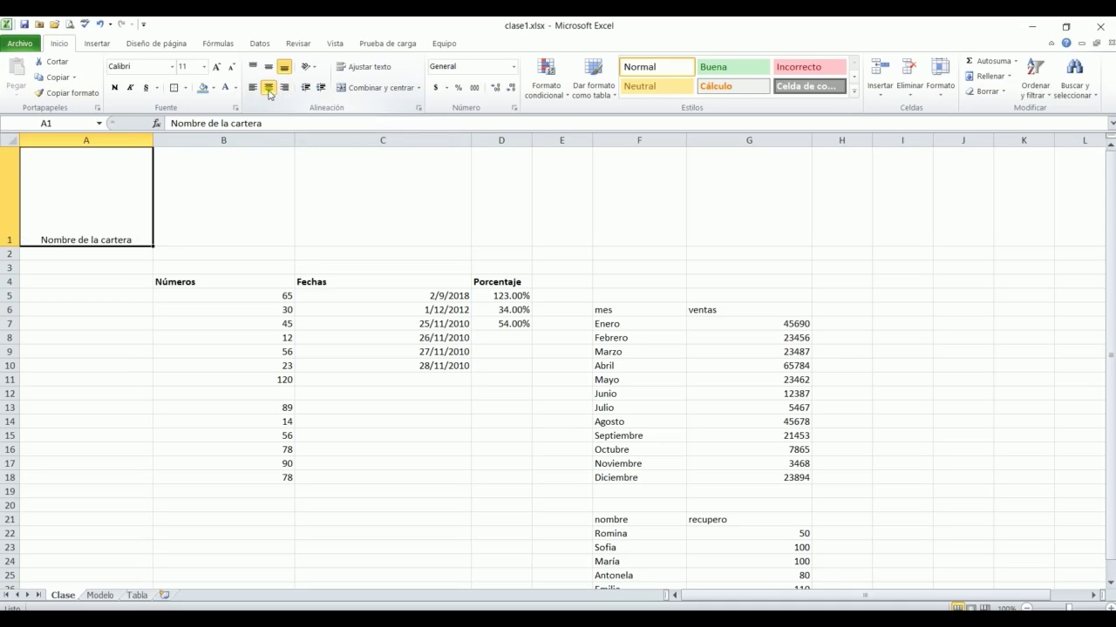
left_click(268, 70)
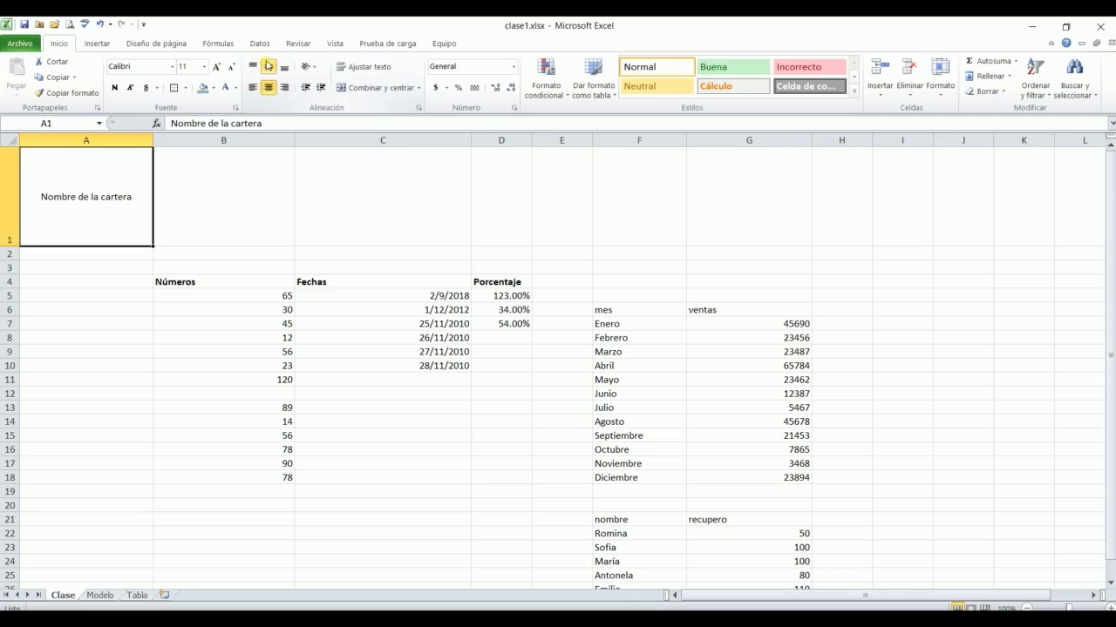
- Increase the indent of cell A1's text several levels and reduce it back to the cell's left edge
left_click(320, 88)
left_click(320, 89)
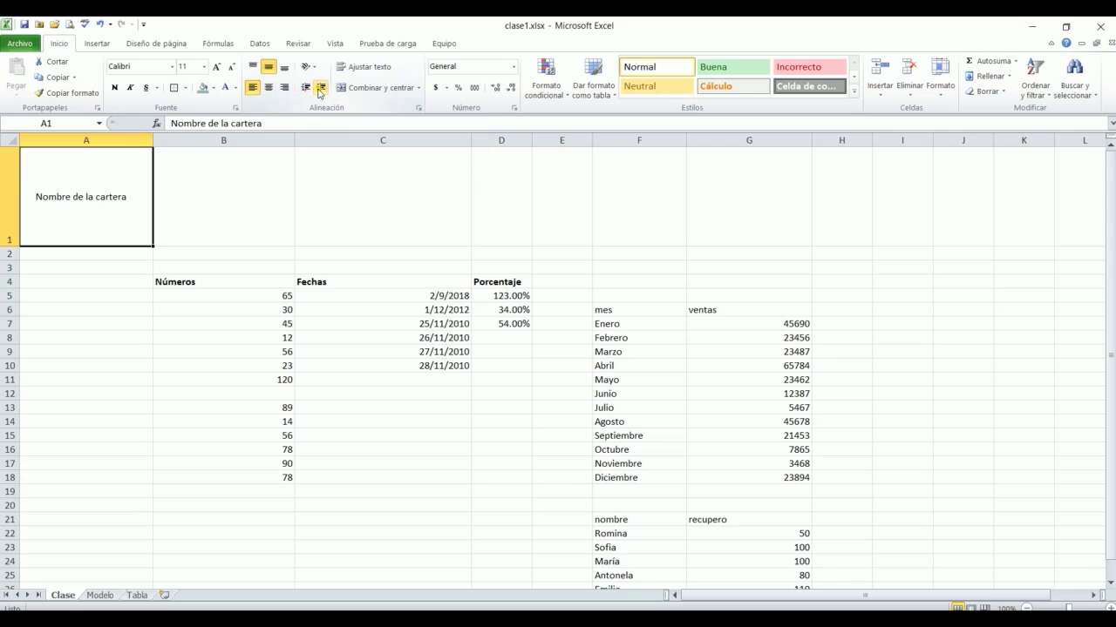
left_click(320, 90)
left_click(320, 90)
left_click(319, 90)
left_click(306, 88)
left_click(306, 88)
left_click(306, 88)
left_click(306, 88)
left_click(306, 88)
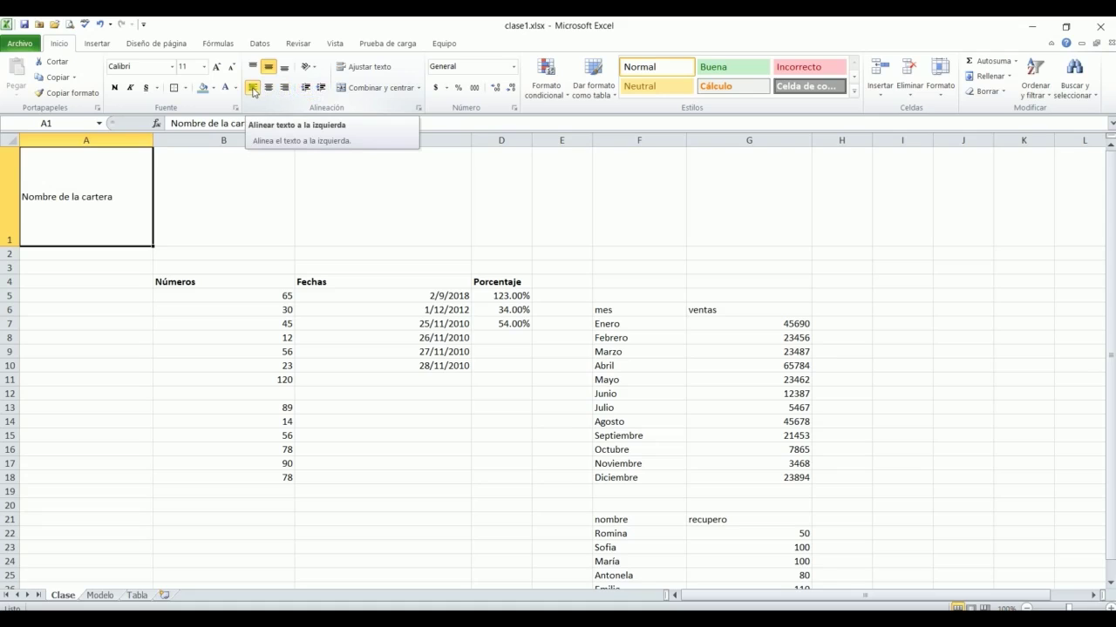
- Indent cell A1's text two levels and centre it horizontally again
left_click(321, 88)
left_click(321, 88)
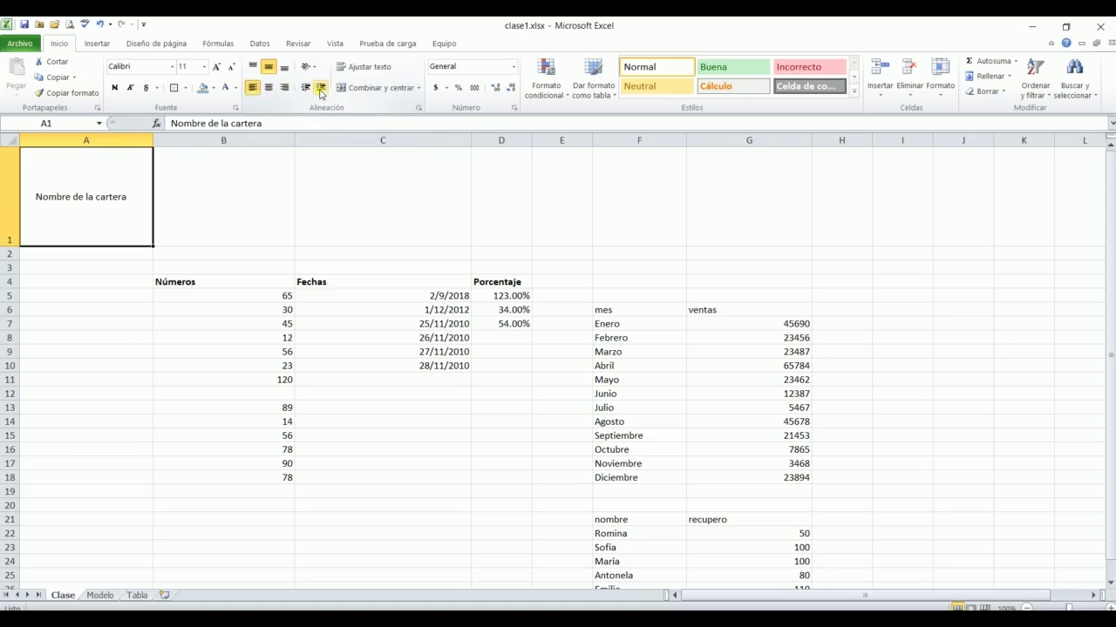
left_click(274, 90)
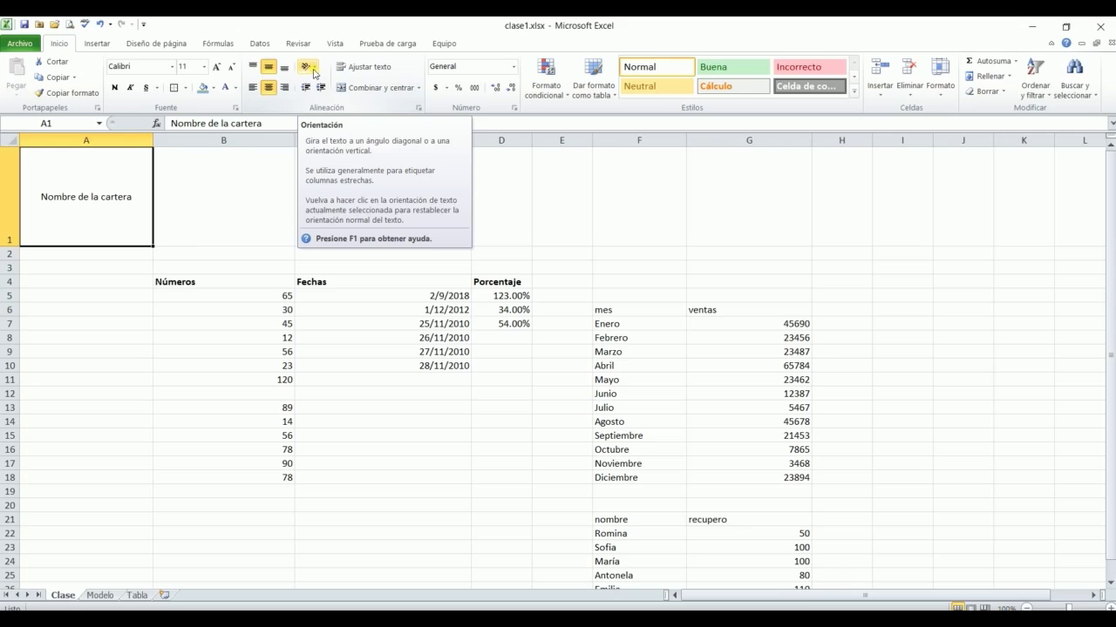
- Rotate cell A1's text with the Ángulo ascendente orientation, followed by Ángulo descendente
left_click(315, 71)
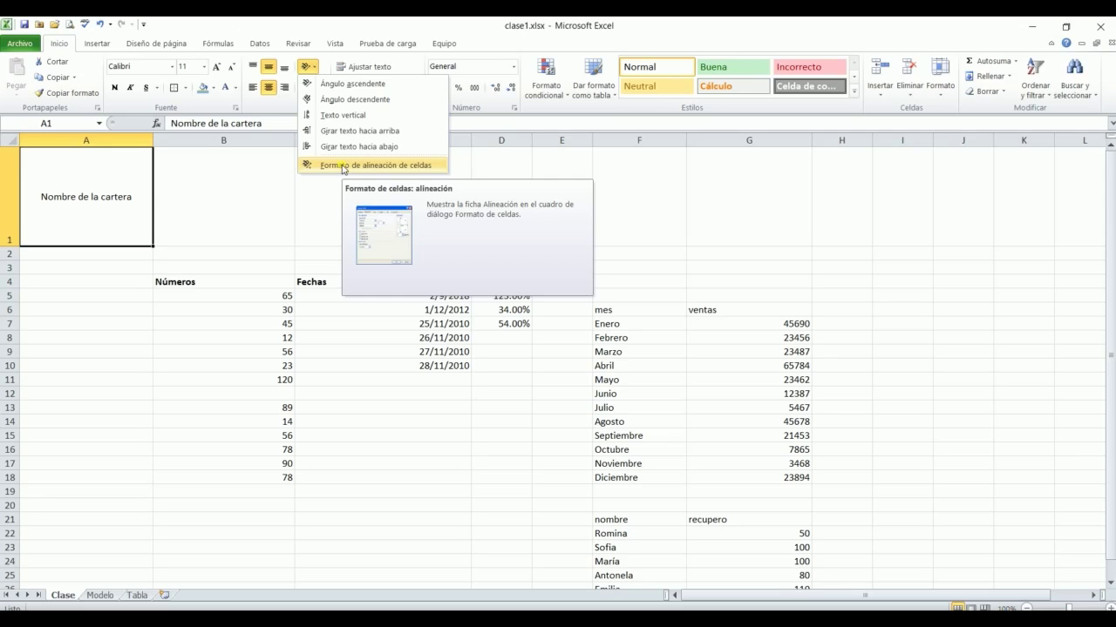
left_click(351, 84)
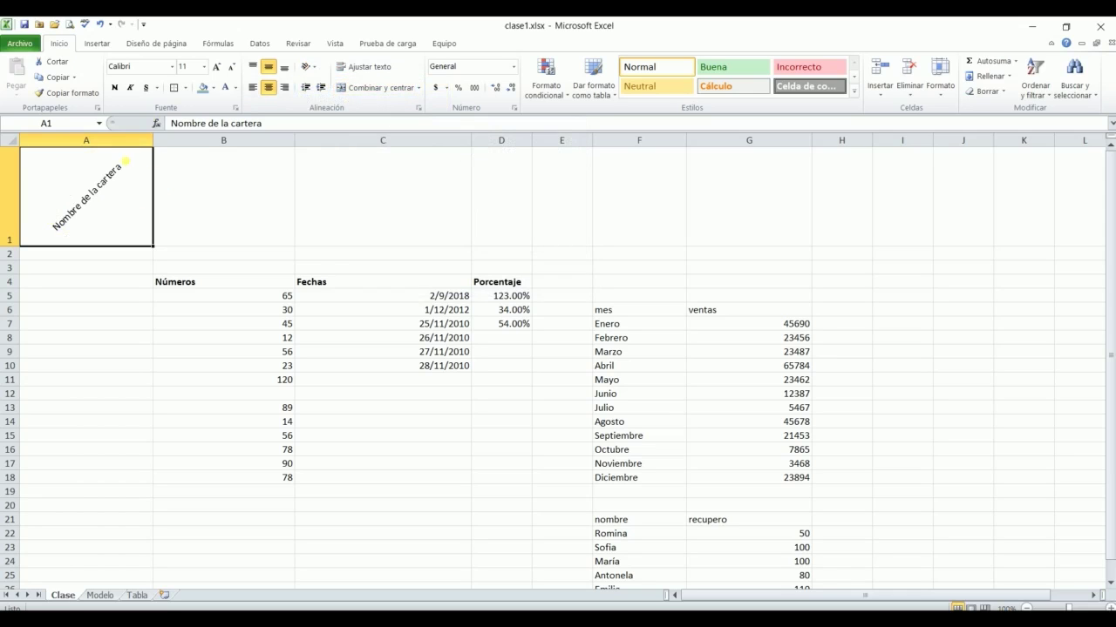
left_click(318, 68)
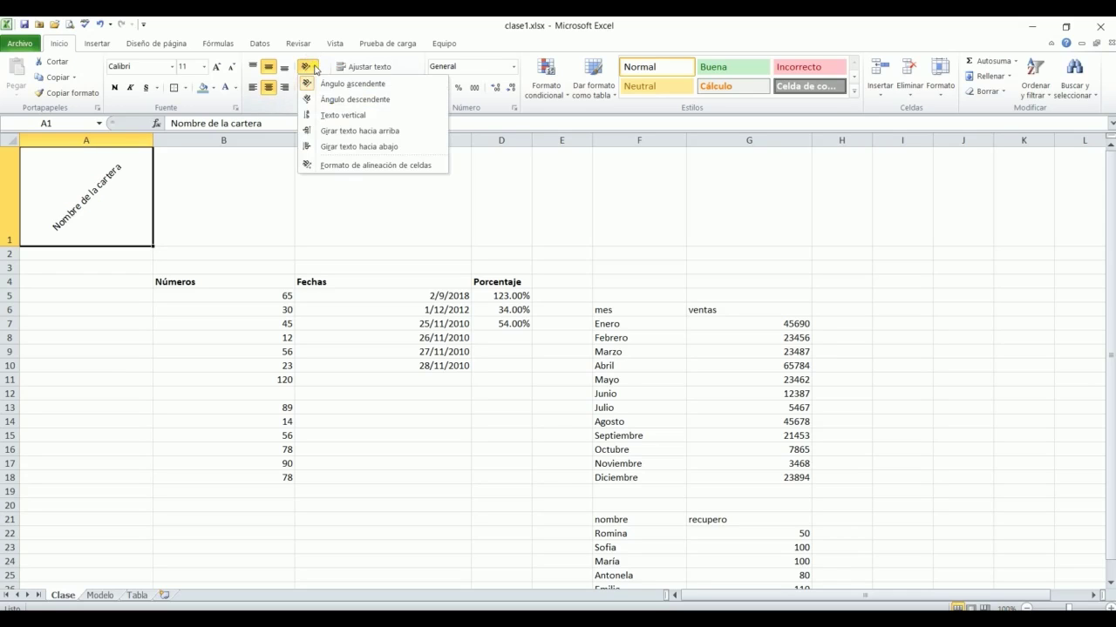
left_click(324, 98)
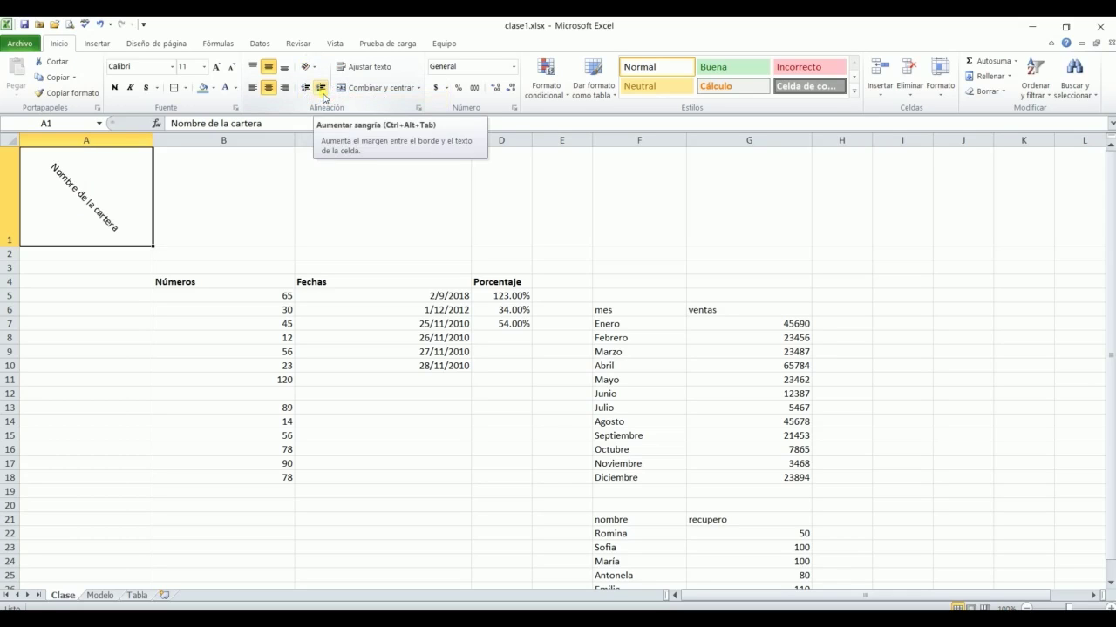
- Try the orientations Texto vertical, Girar texto hacia arriba and Girar texto hacia abajo on cell A1
left_click(308, 67)
left_click(334, 114)
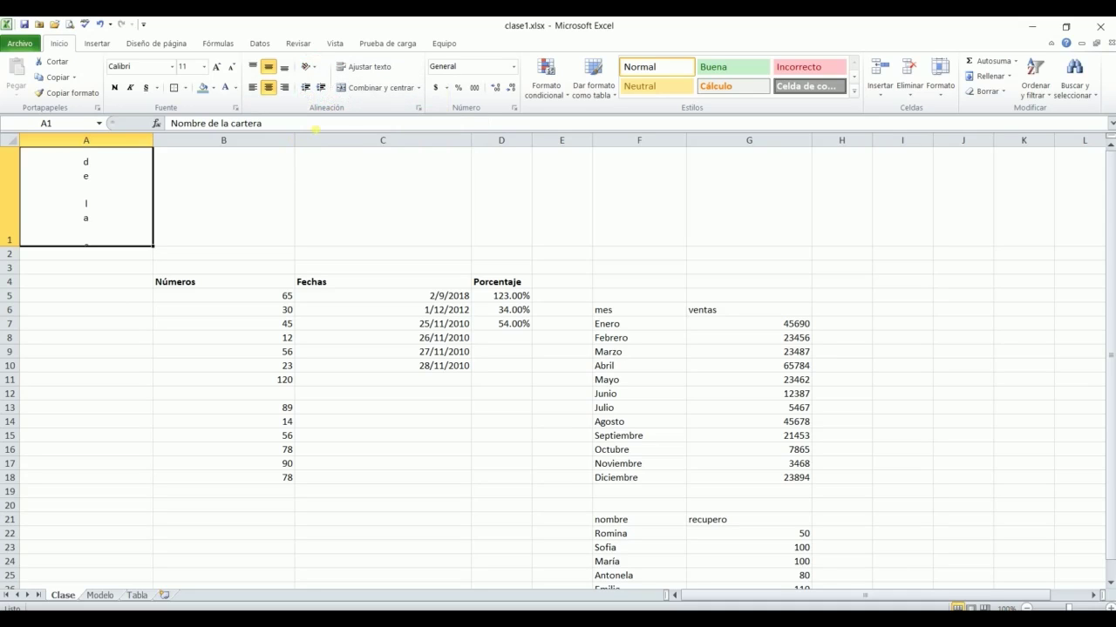
left_click(316, 69)
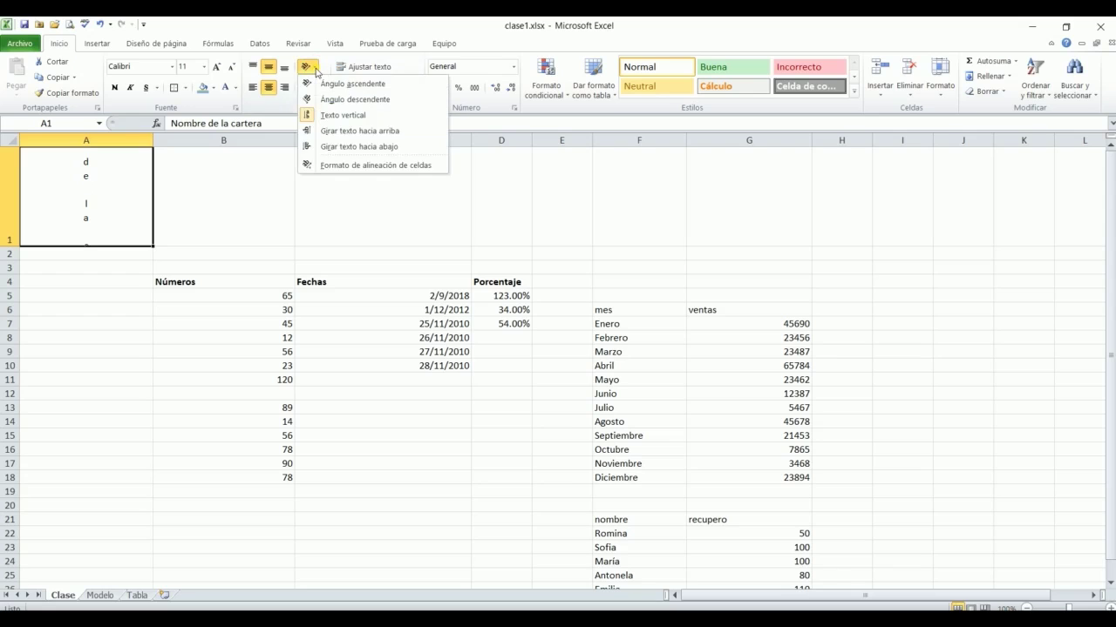
left_click(339, 131)
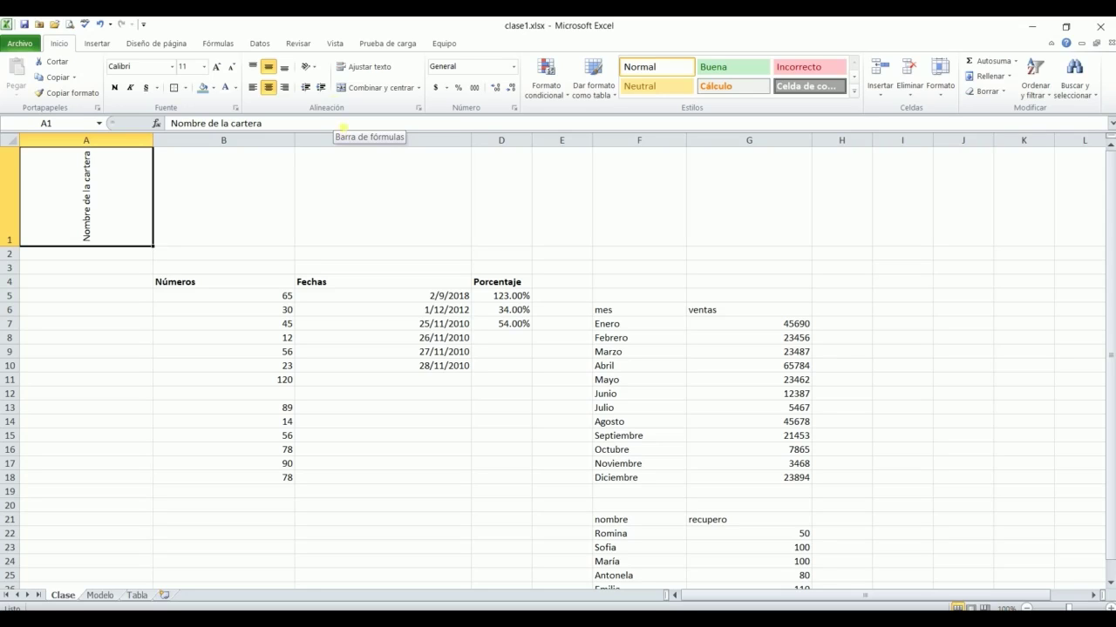
left_click(313, 67)
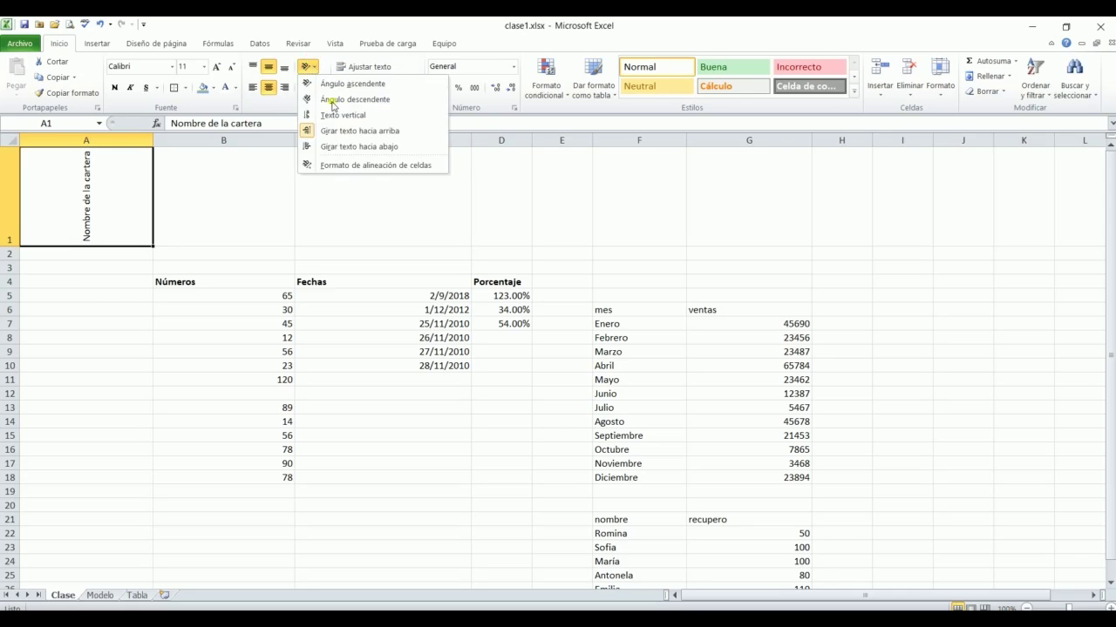
left_click(349, 147)
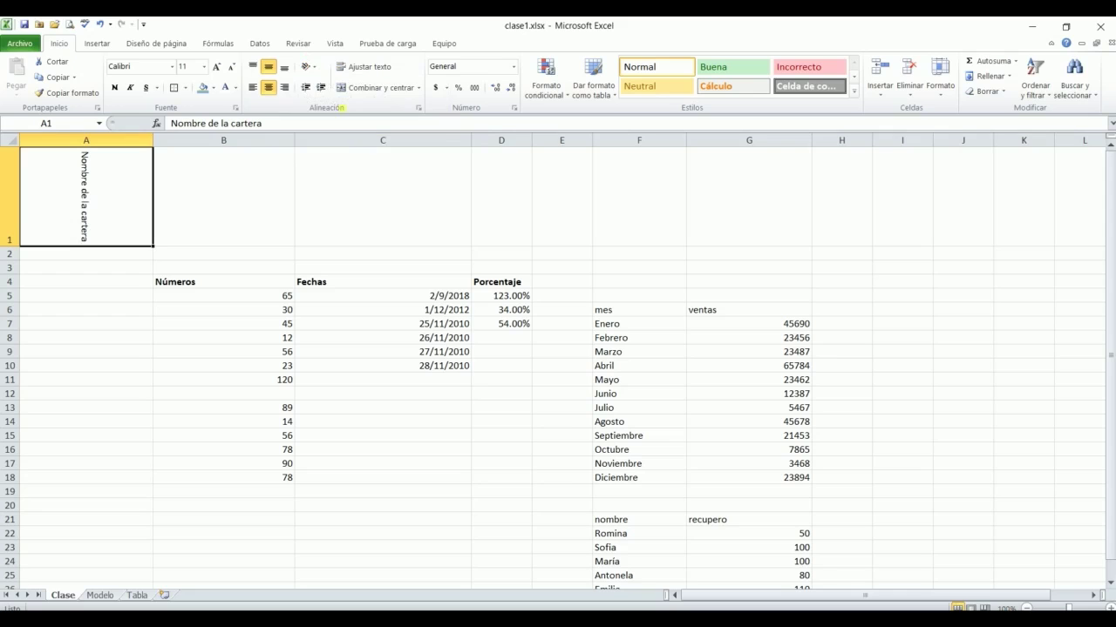
- Try the horizontal alignments Derecha, General and Centrar for cell A1 in the cell alignment format settings, and discard the changes
left_click(320, 71)
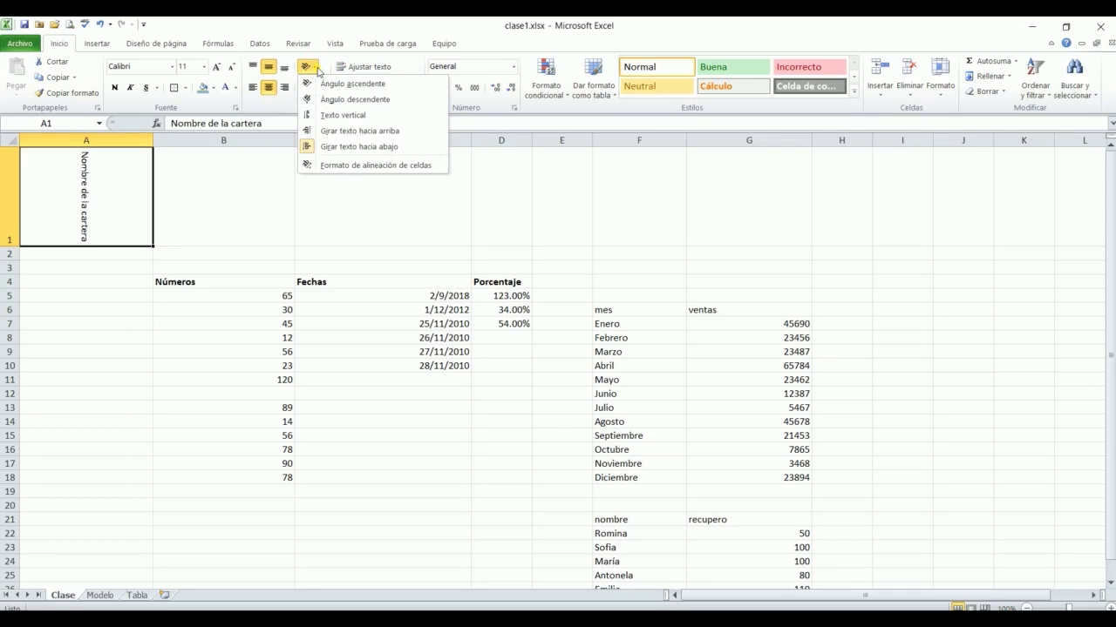
left_click(352, 166)
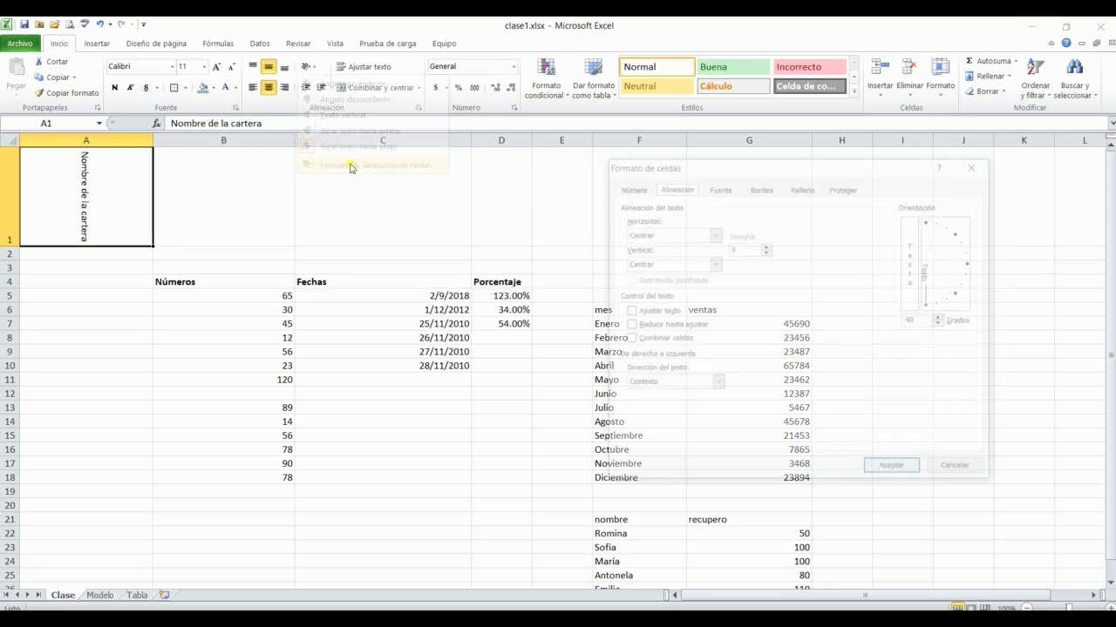
left_click_drag(730, 171, 340, 141)
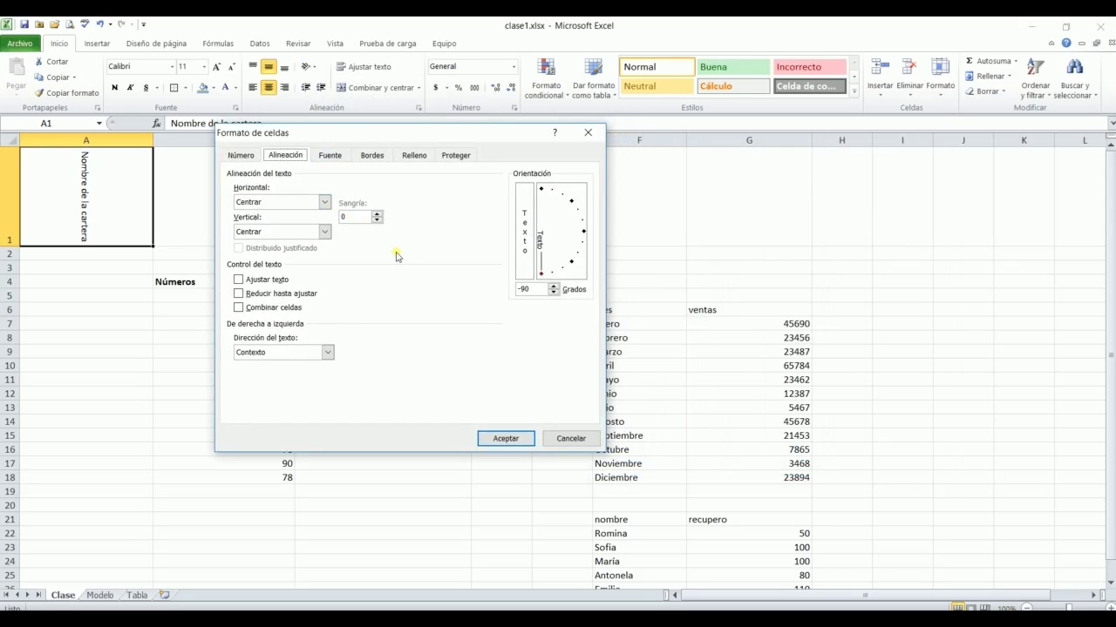
left_click(325, 202)
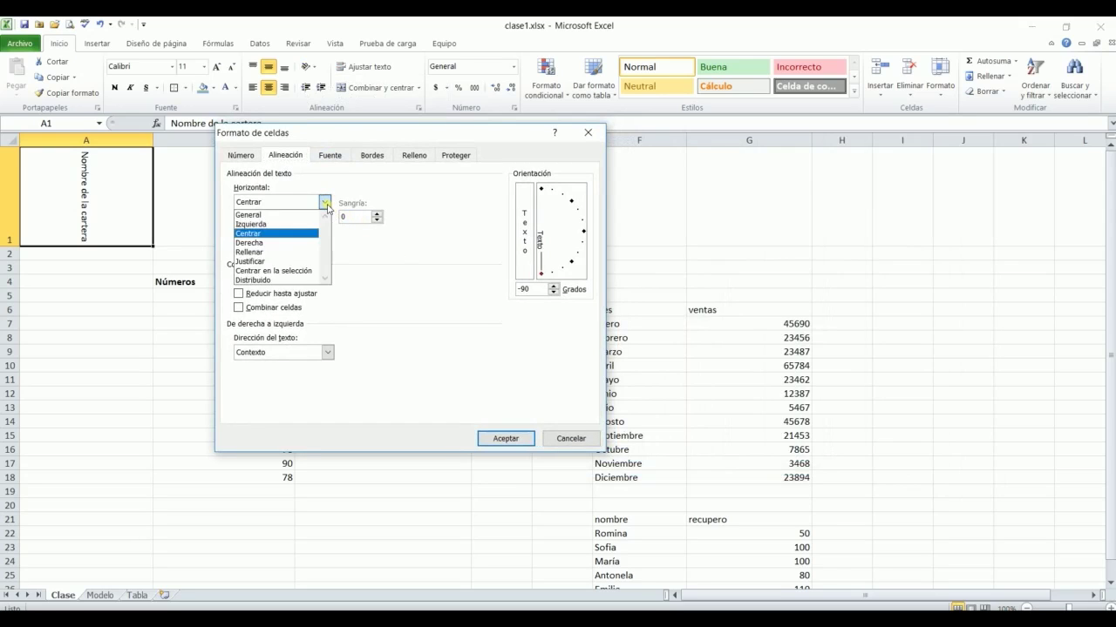
left_click(326, 204)
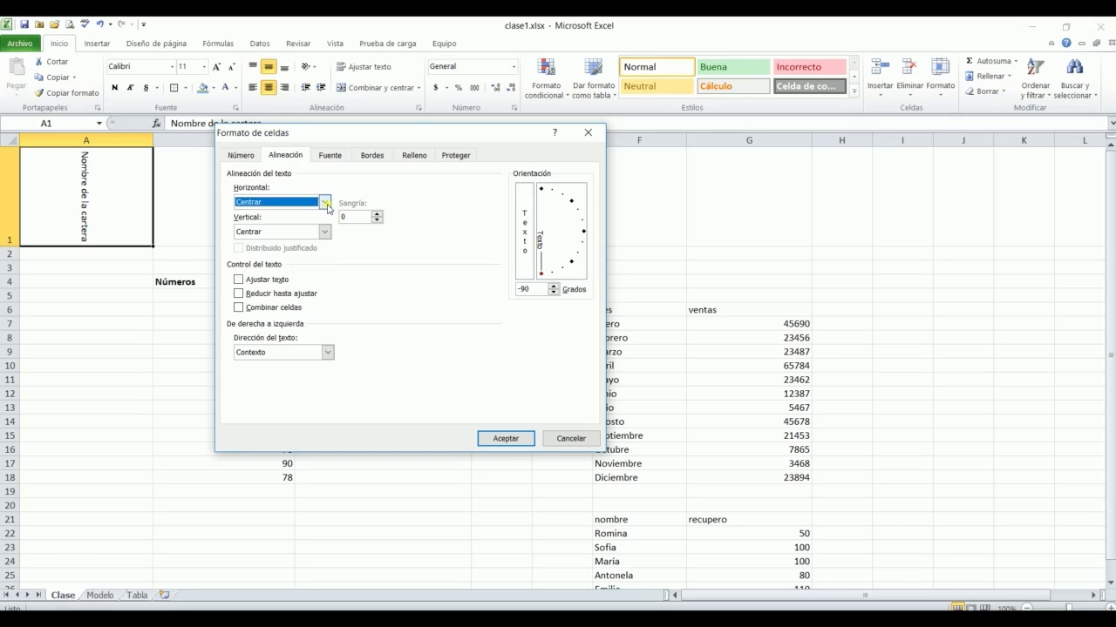
left_click(327, 204)
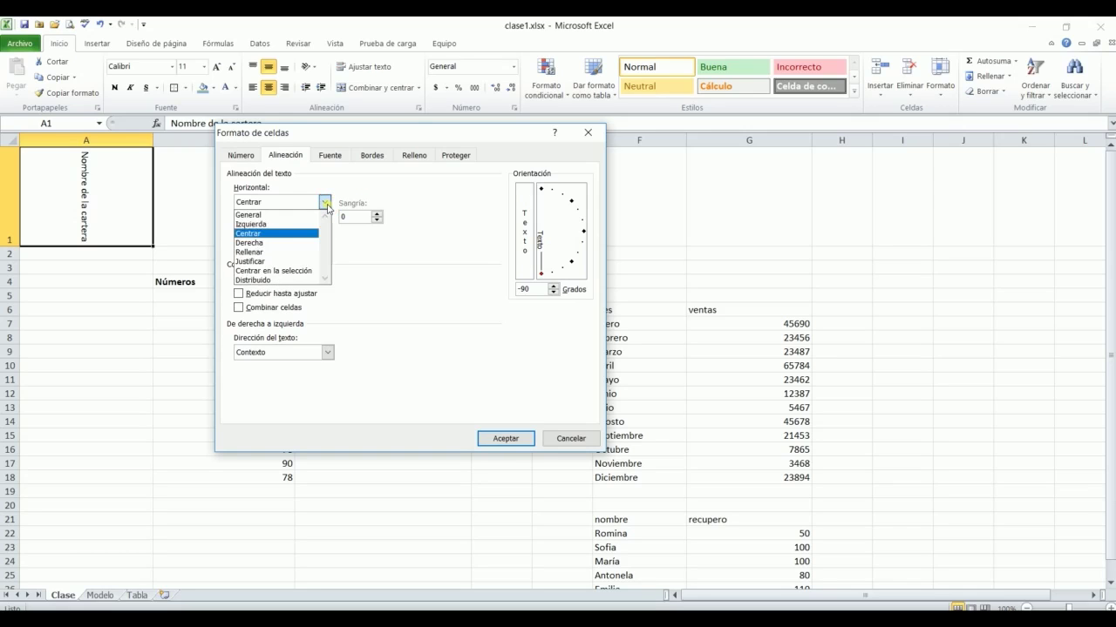
left_click(292, 243)
left_click(312, 206)
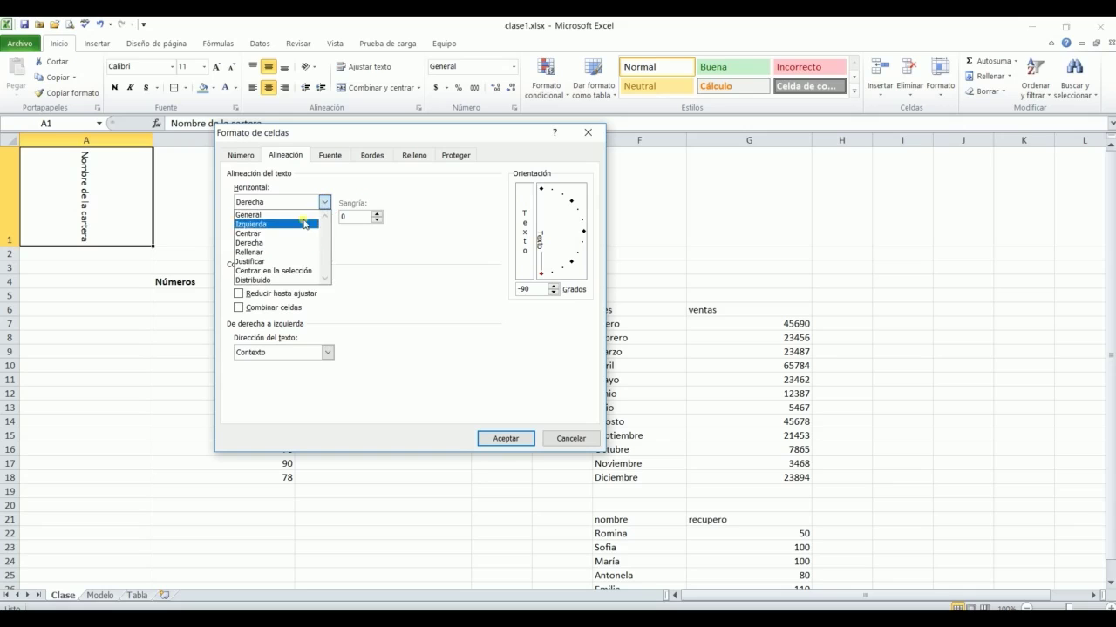
left_click(301, 216)
left_click(319, 206)
left_click(305, 234)
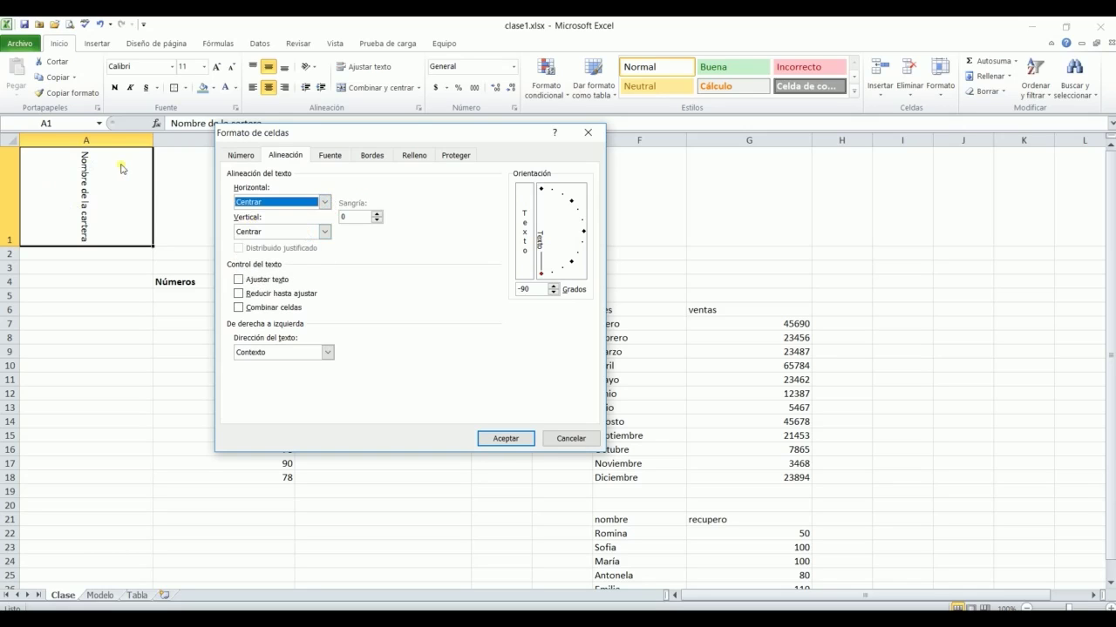
left_click(571, 439)
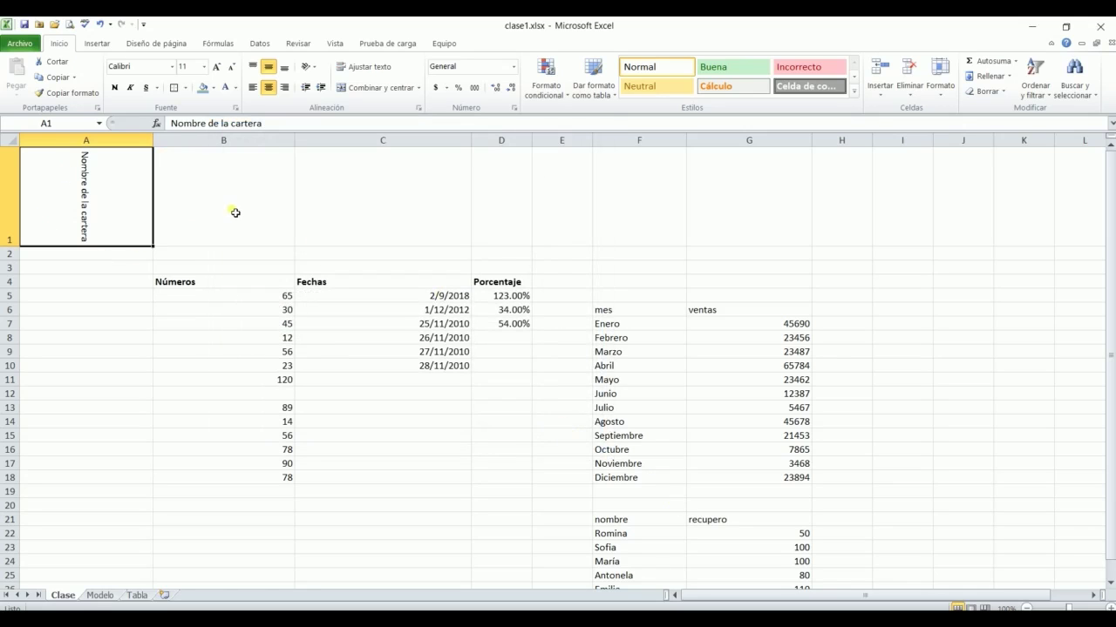
- Turn off the Girar texto hacia abajo orientation so that cell A1's text is horizontal again
left_click(312, 73)
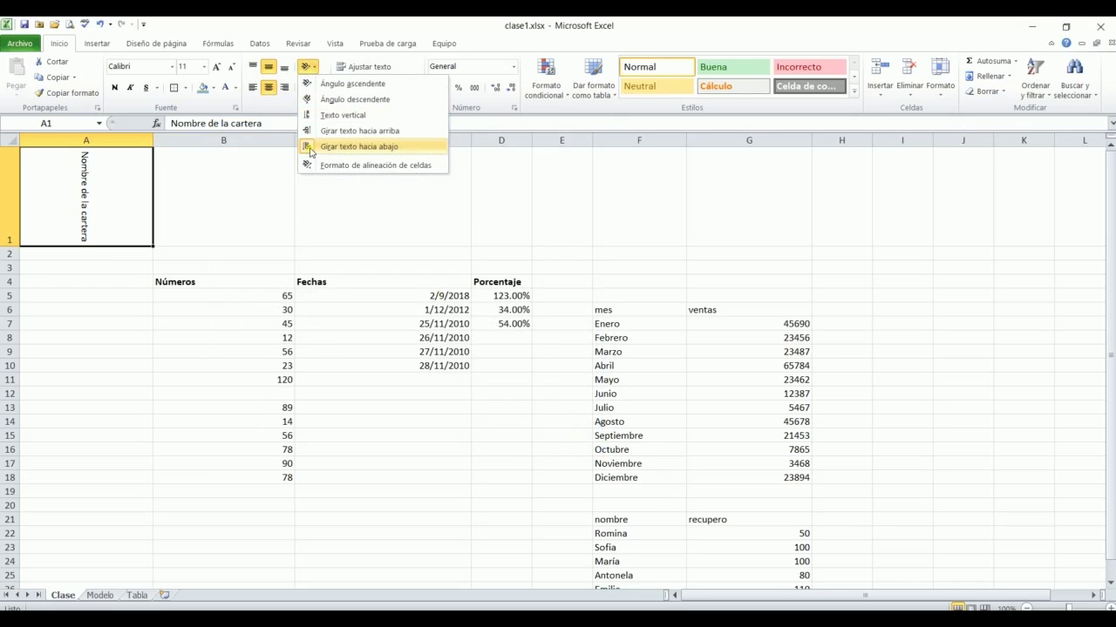
left_click(319, 148)
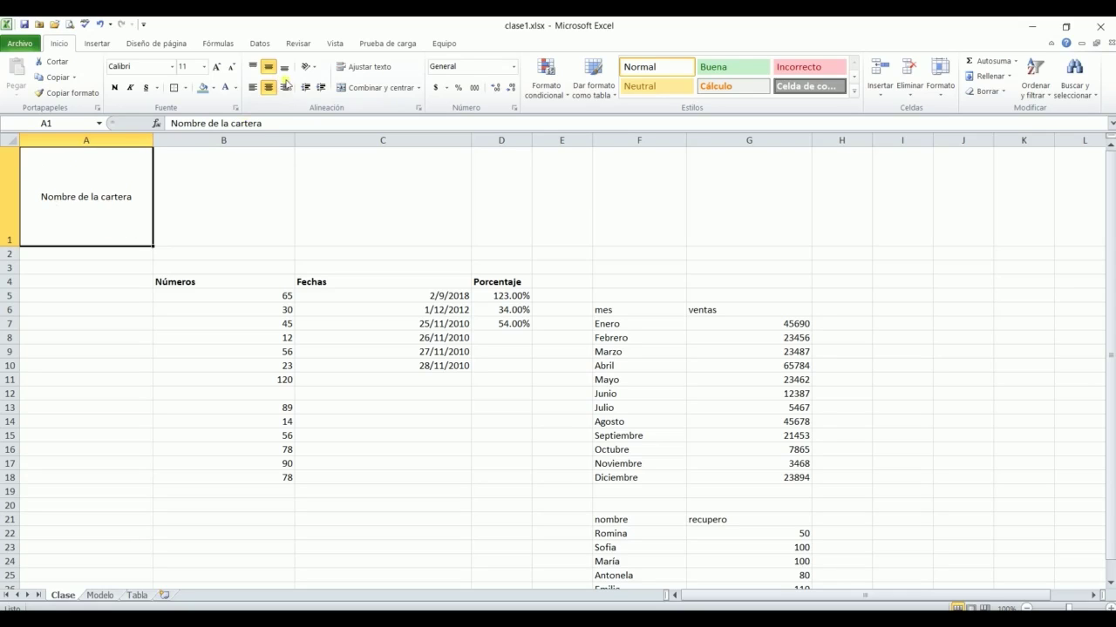
- Try the horizontal alignments Rellenar and Izquierda (sangría) for cell A1 in the cell alignment format settings
left_click(310, 68)
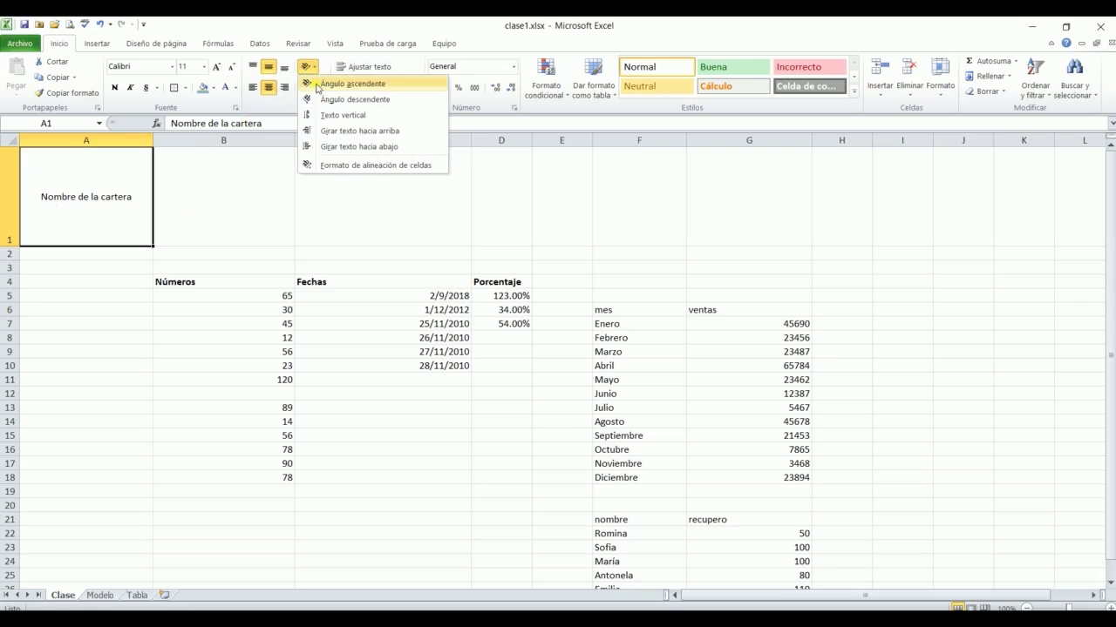
left_click(340, 166)
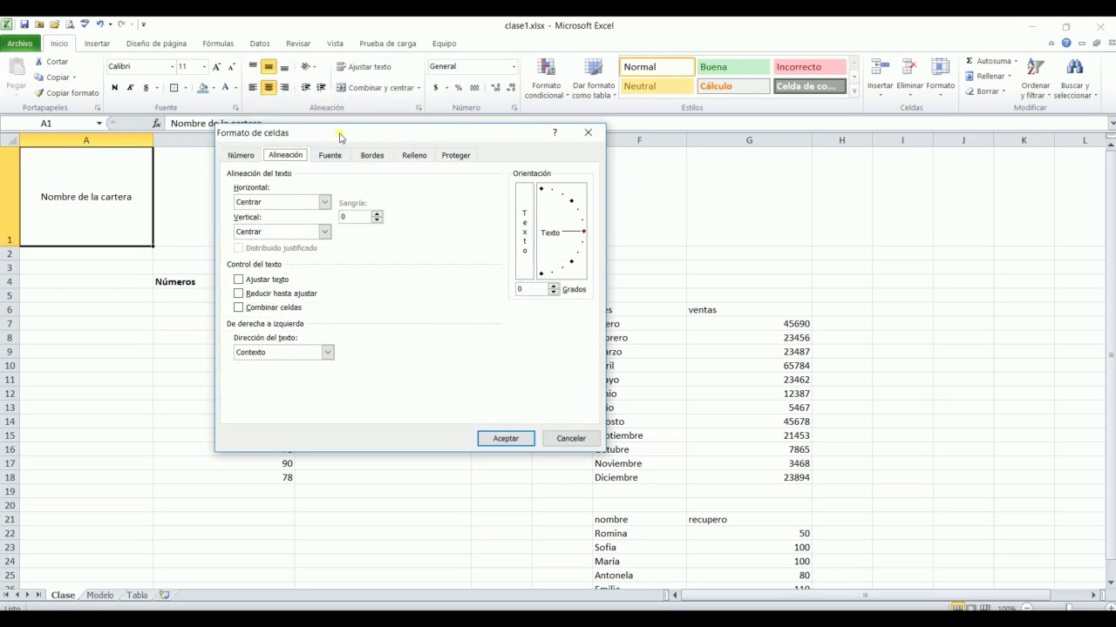
left_click(321, 201)
left_click(305, 251)
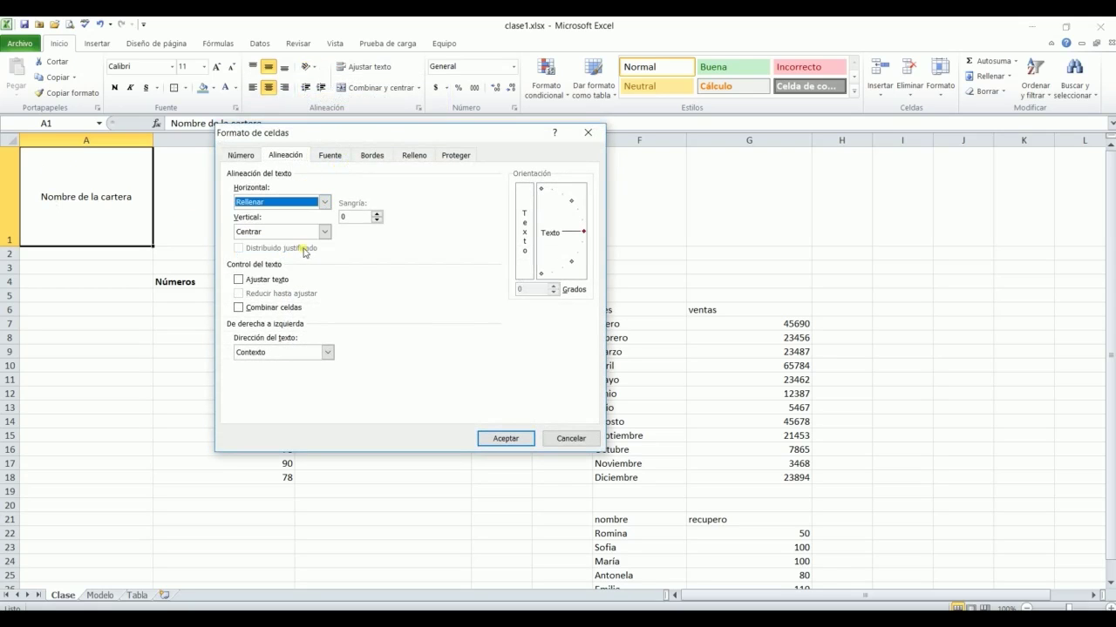
left_click(323, 202)
left_click(300, 223)
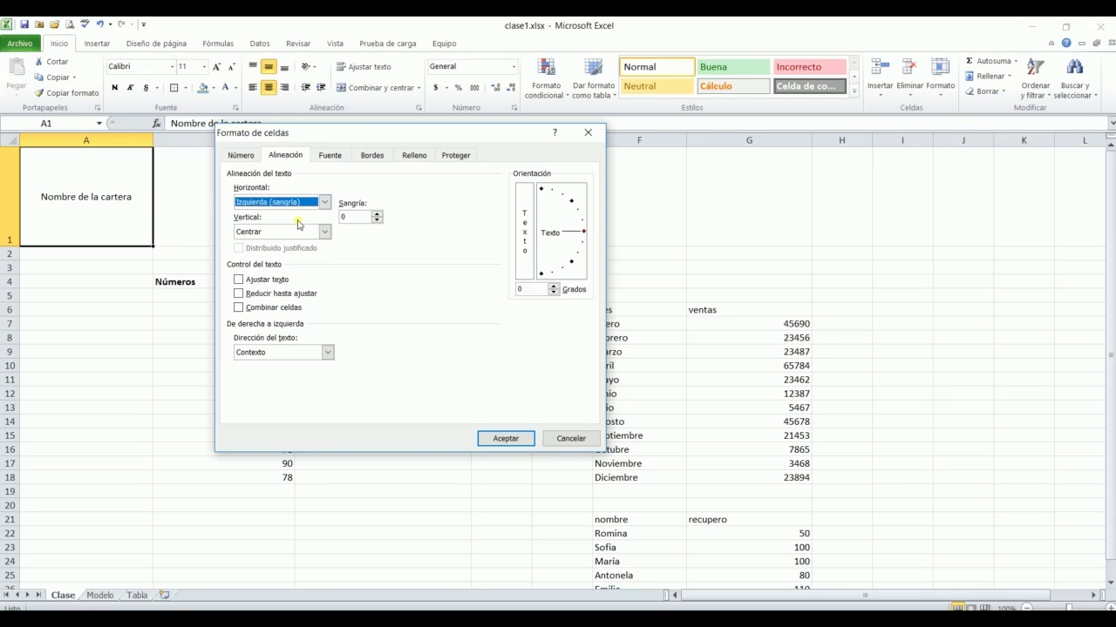
- Try the vertical alignment Superior for cell A1 in the format settings, and set it back to Centrar
left_click(324, 232)
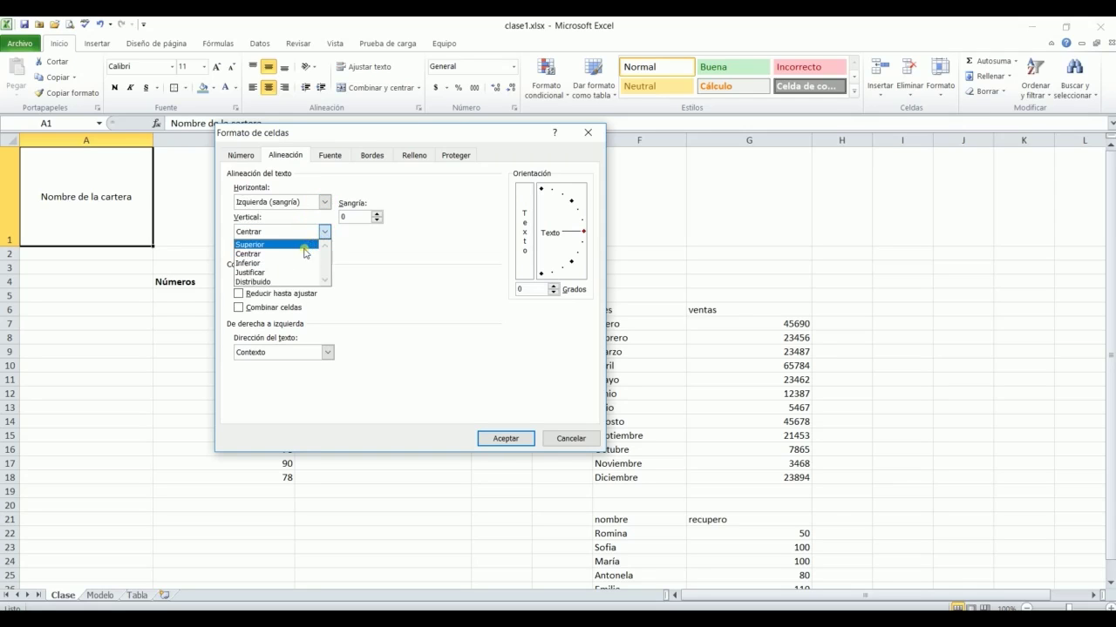
left_click(300, 248)
left_click(324, 232)
left_click(297, 254)
- Apply General horizontal alignment and a 90-degree text orientation to cell A1, and undo the formatting
left_click(323, 202)
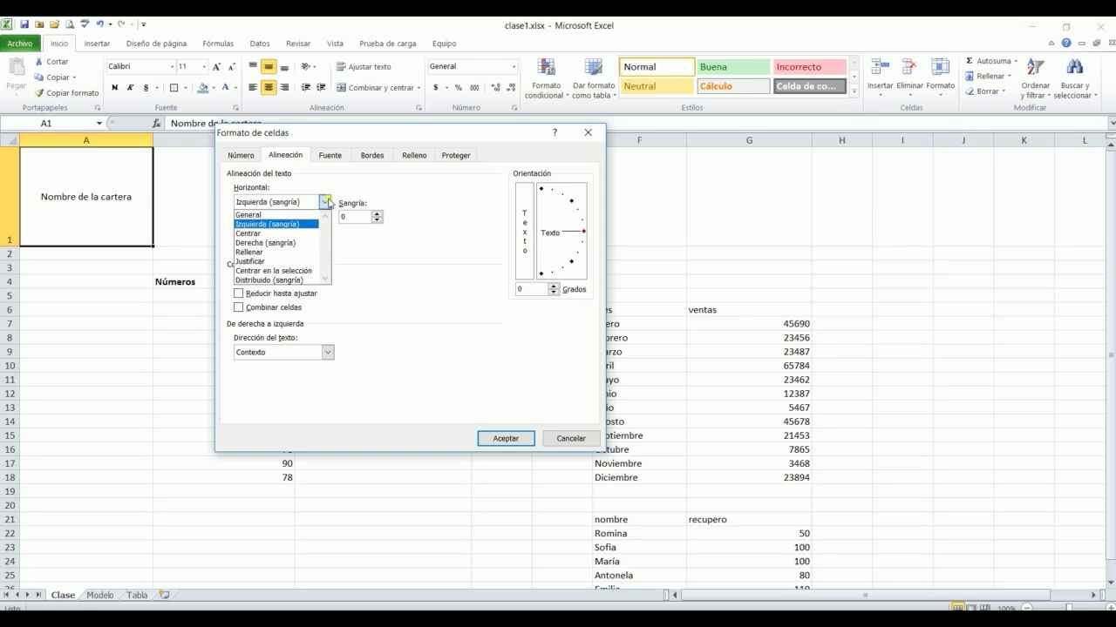
left_click(298, 216)
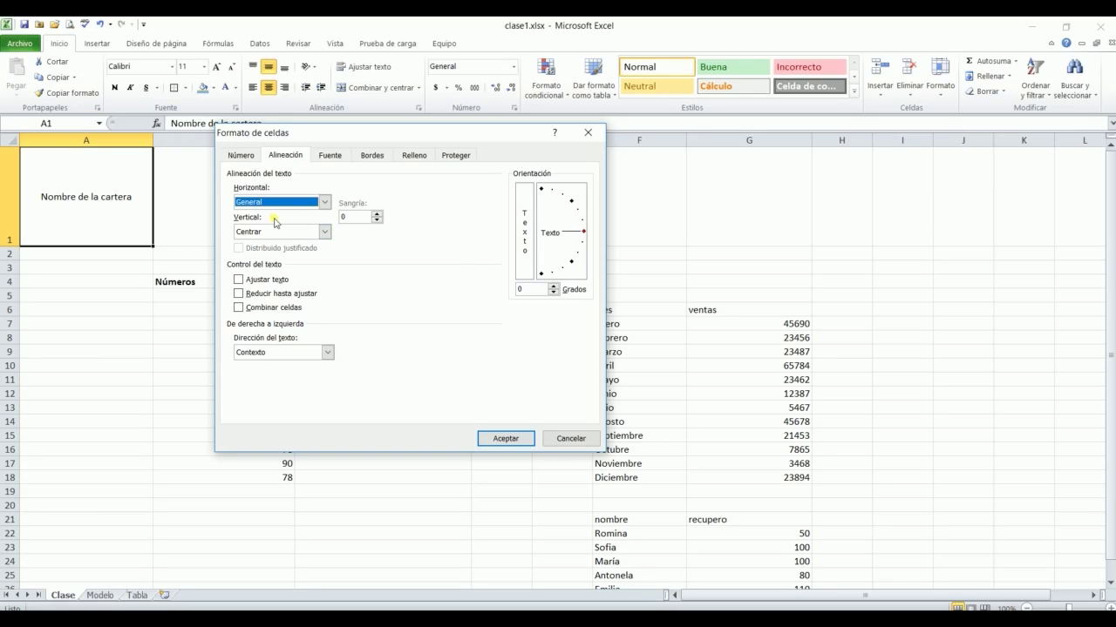
left_click(239, 280)
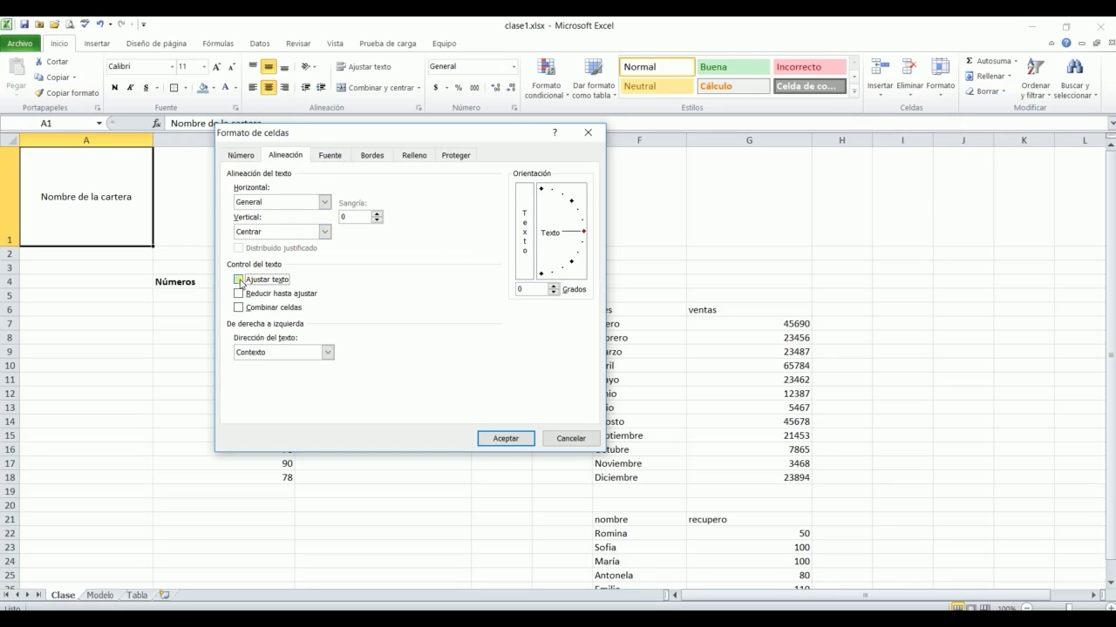
left_click(240, 281)
left_click_drag(582, 231, 541, 193)
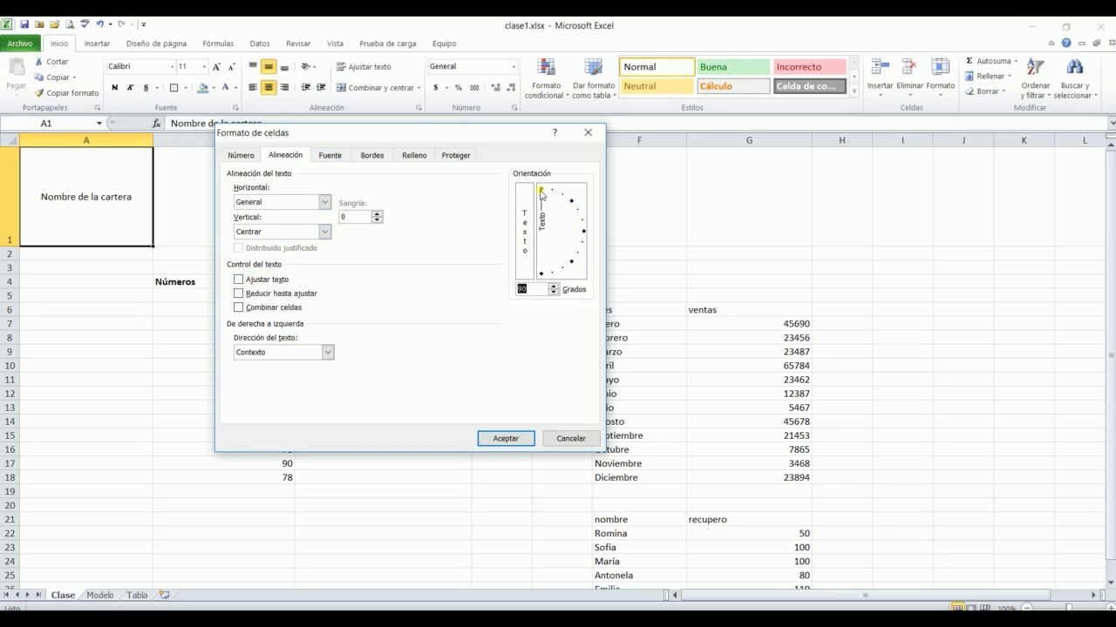
left_click(506, 438)
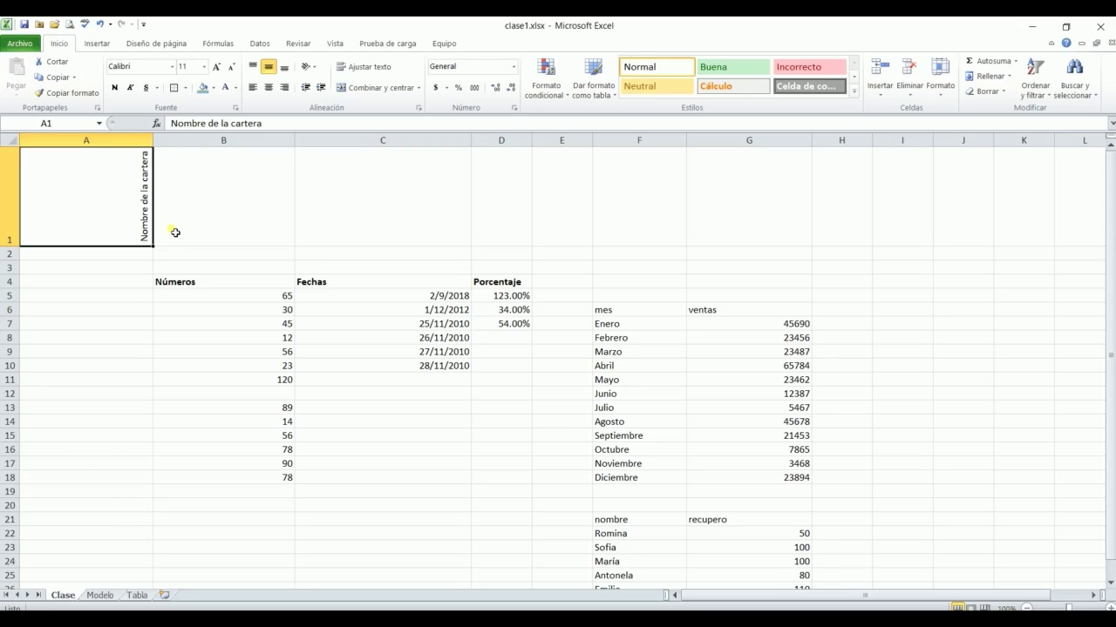
left_click(100, 26)
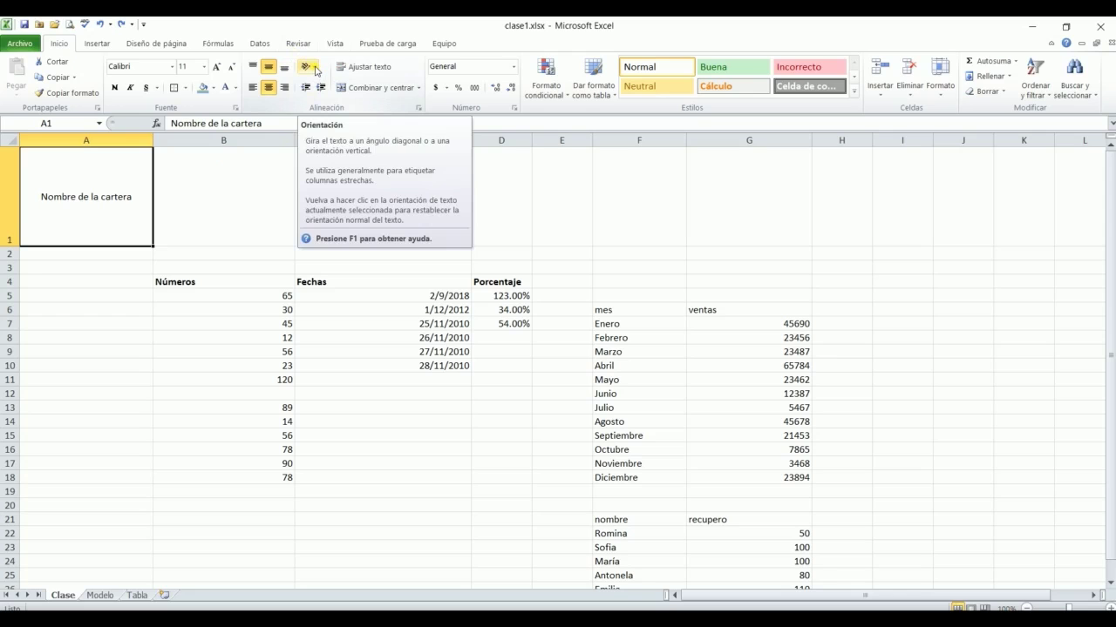
- Extend the text in cell A1 with "fgdfgdfg chdhdhd fnfjf bmgmgmg bjmgm"
left_click(370, 76)
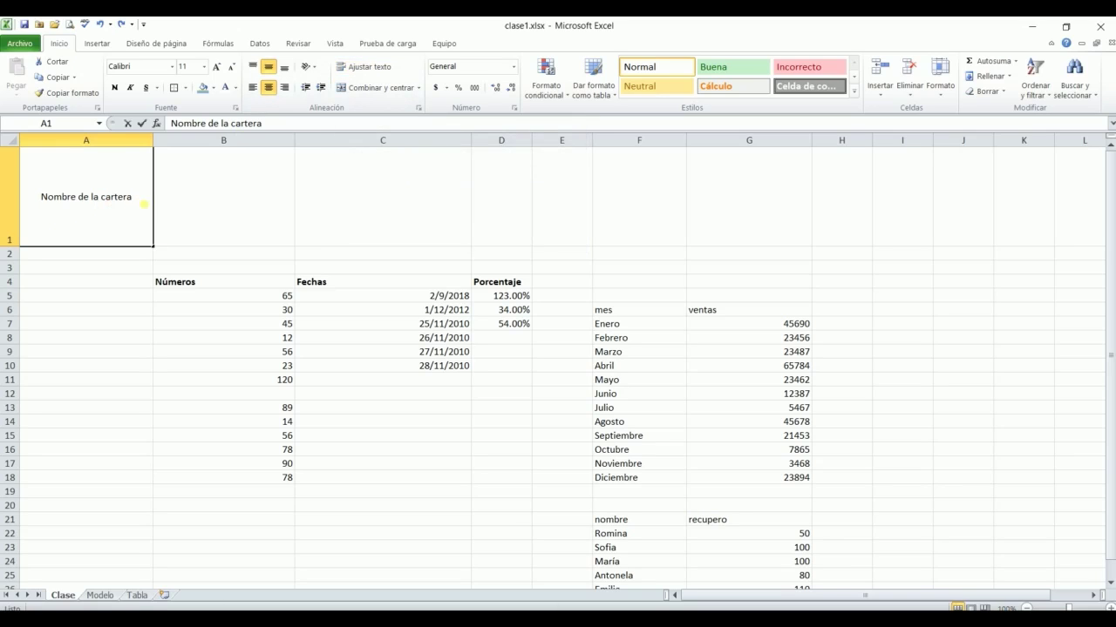
double_click(145, 204)
type("fgdfgdfg")
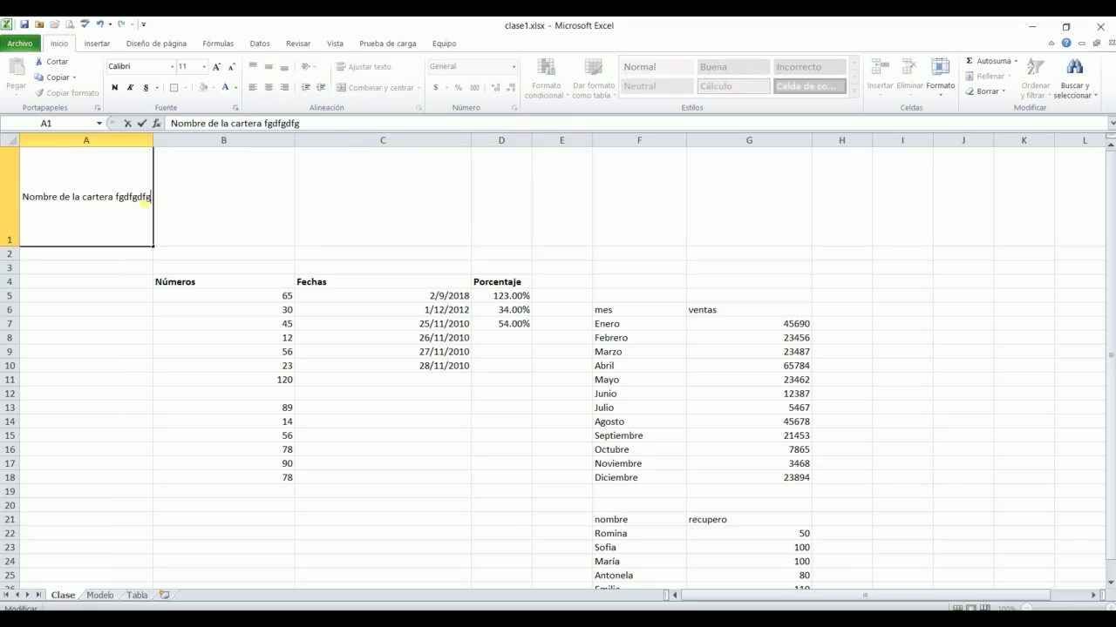
type(" chdhdhd fnfjf")
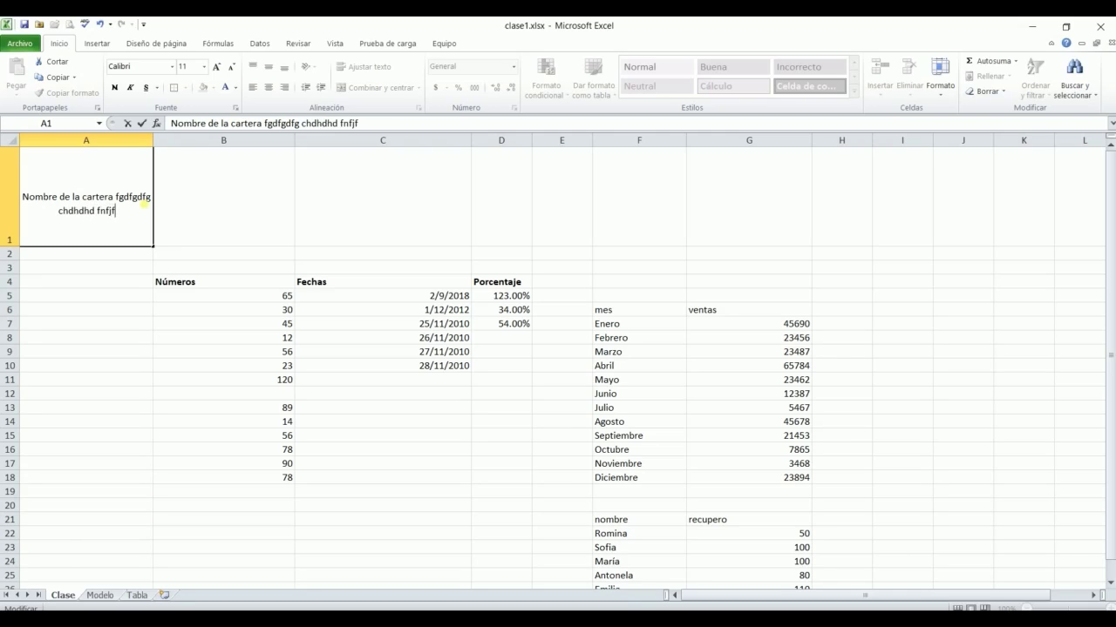
type(" bmgmgmg bjmgm")
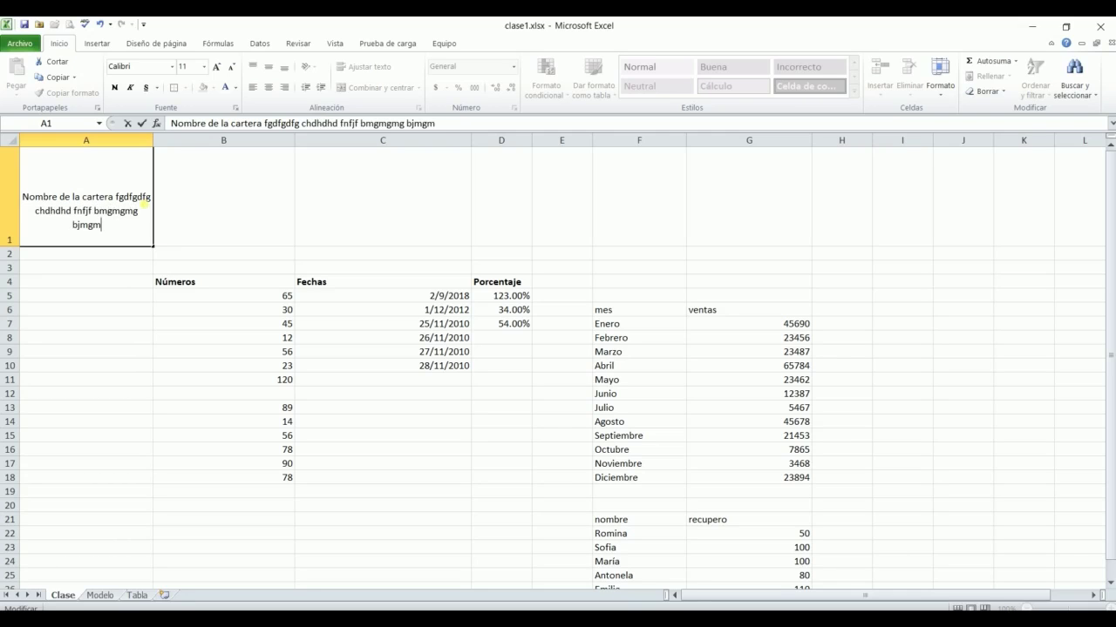
key("ctrl+Return")
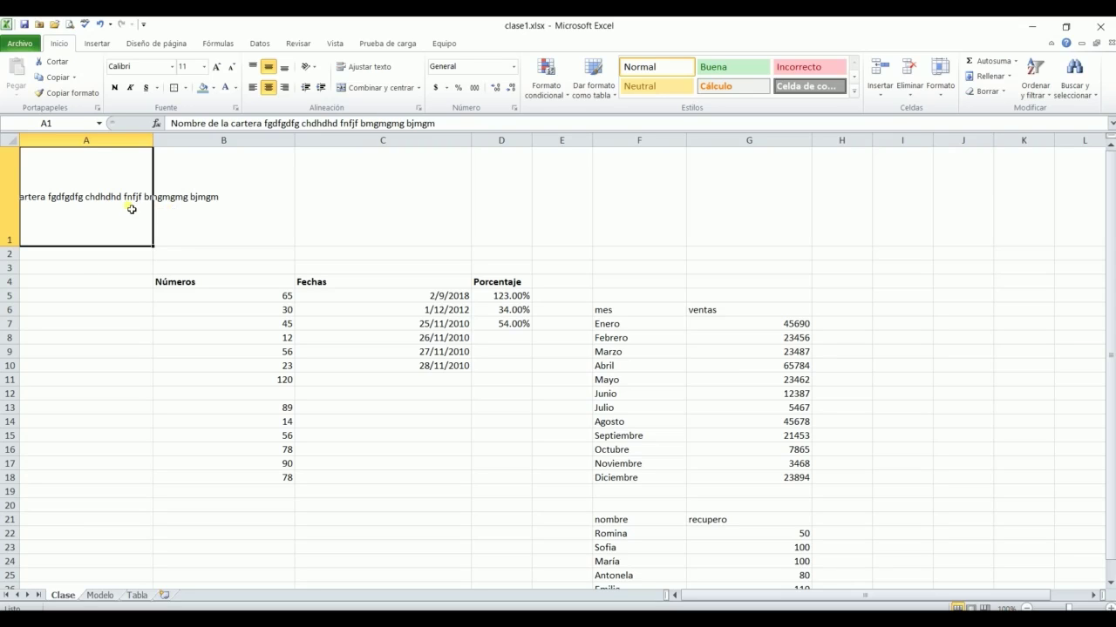
- Wrap the text in cell A1 with Ajustar texto, turning the wrapping off and on again to compare
left_click(359, 70)
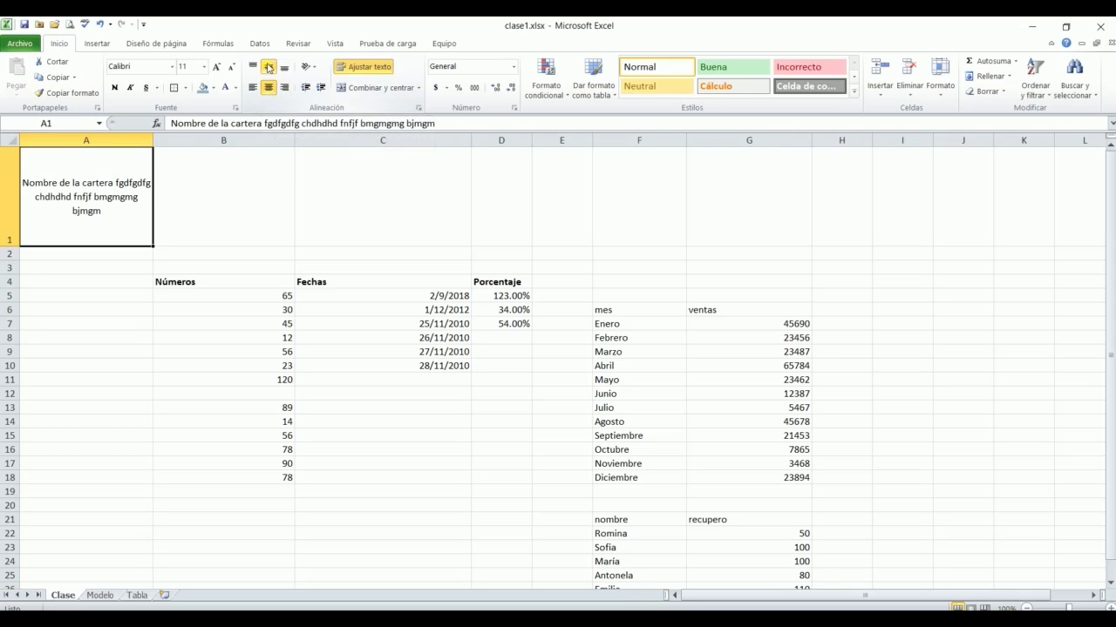
left_click(359, 71)
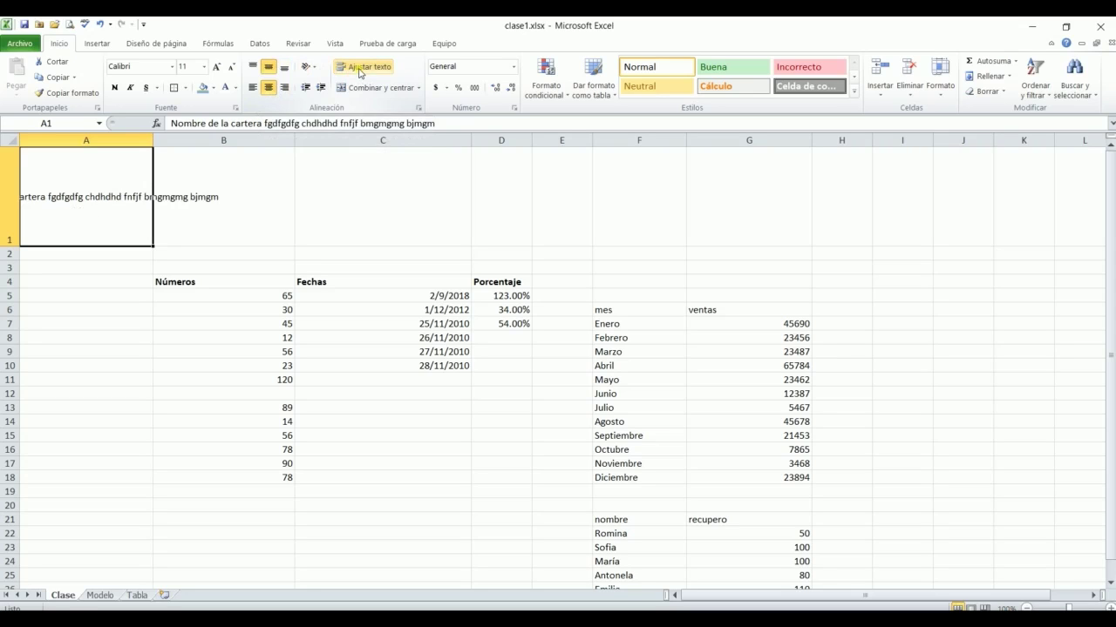
left_click(359, 71)
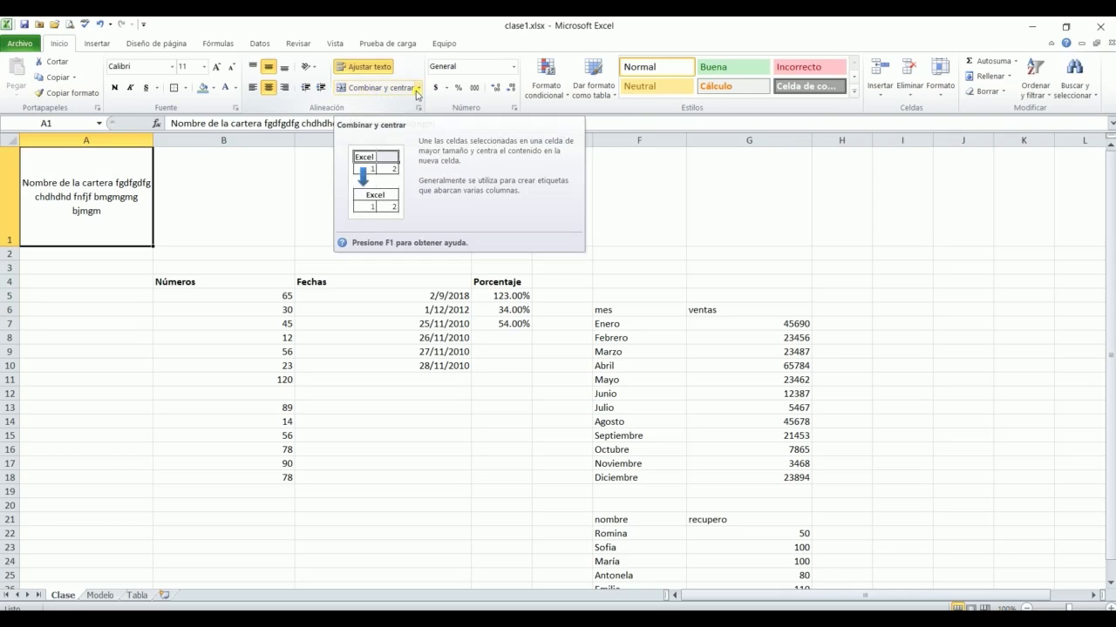
- Enter the title "Clase 2 Alineación" in cell B1
left_click(270, 231)
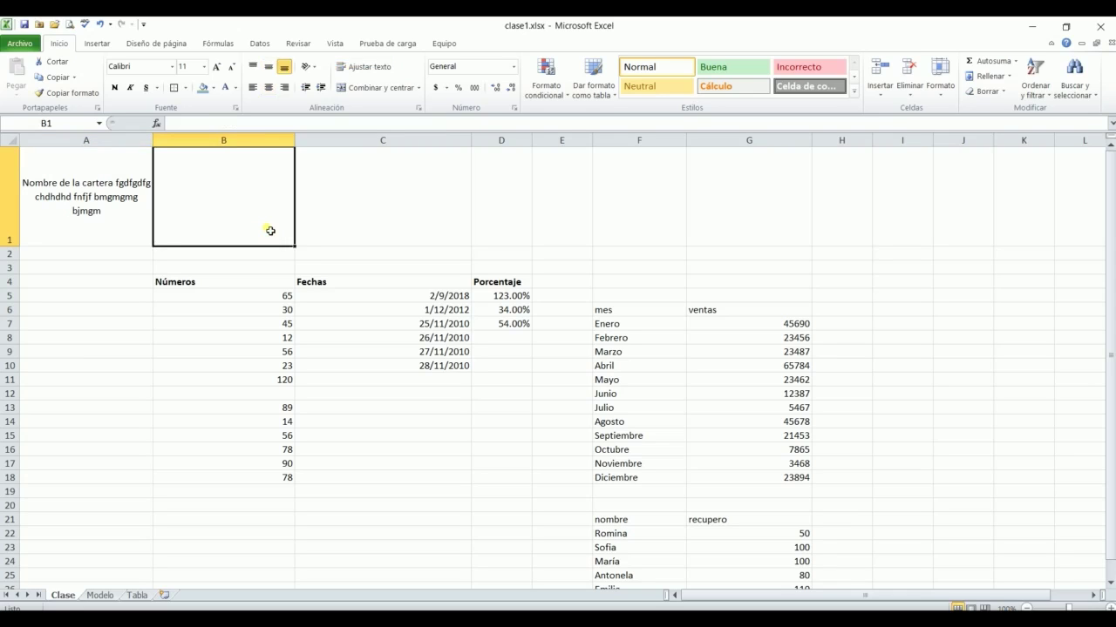
type("Clase 2")
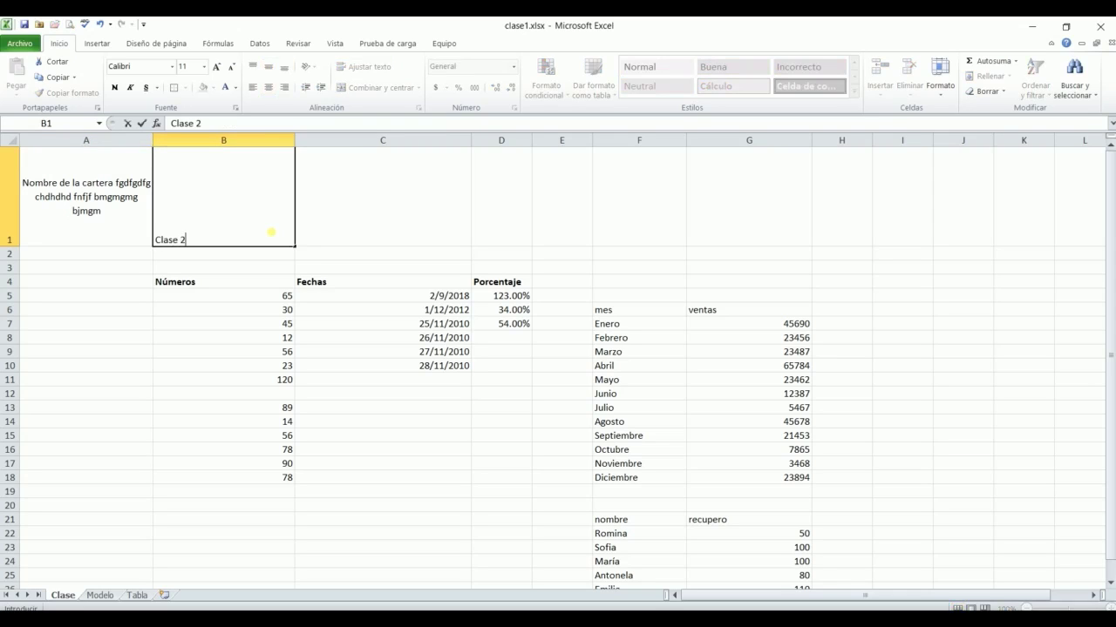
type(" Alineación")
key("Return")
left_click_drag(270, 231, 647, 223)
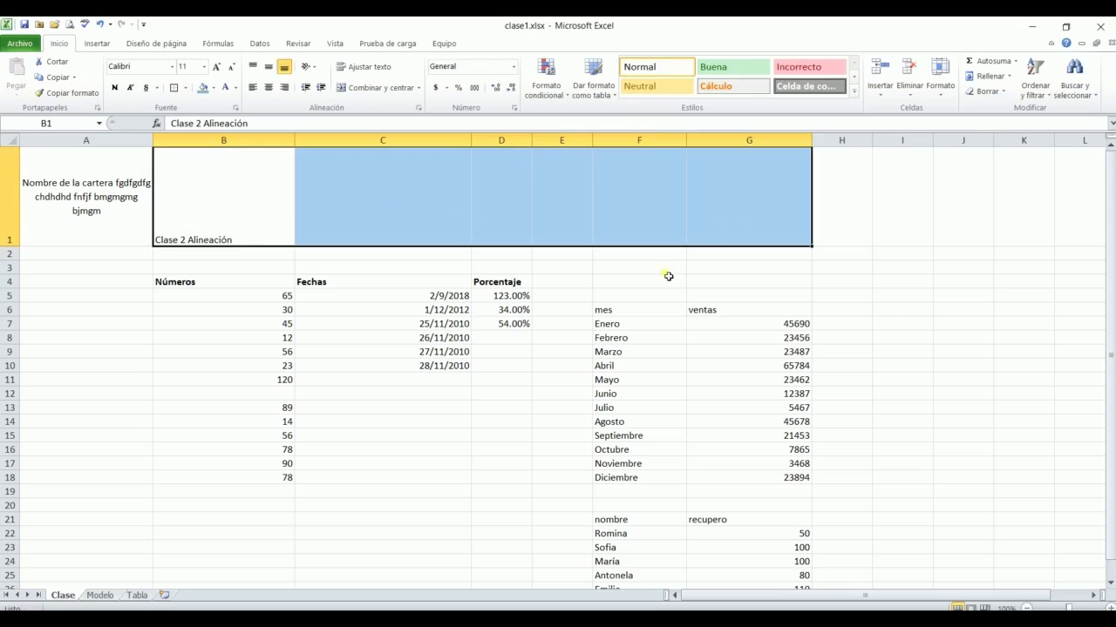
left_click_drag(218, 281, 776, 281)
left_click(495, 213)
- Widen column B far enough to span the neighbouring table columns, and narrow it to slightly wider than the title text
left_click(225, 216)
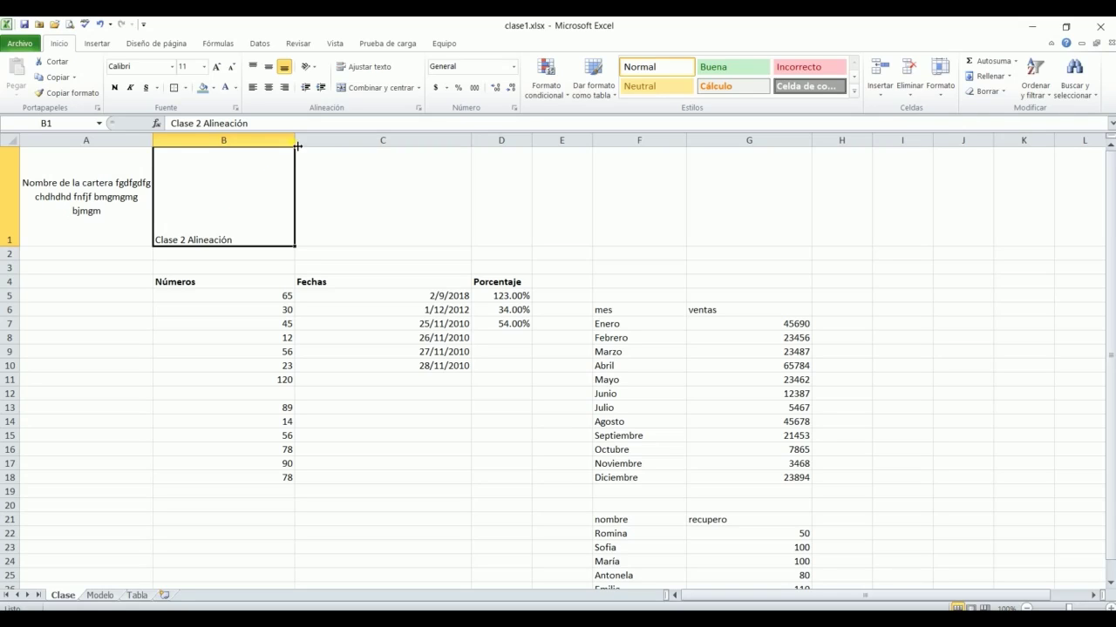
left_click_drag(296, 147, 804, 173)
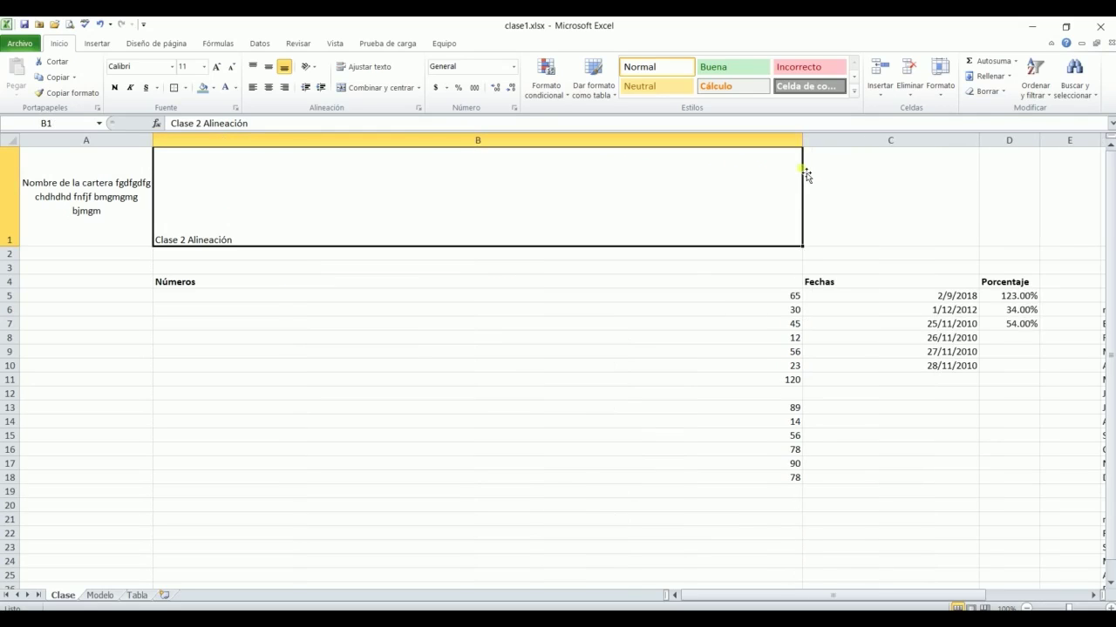
left_click_drag(807, 146, 255, 191)
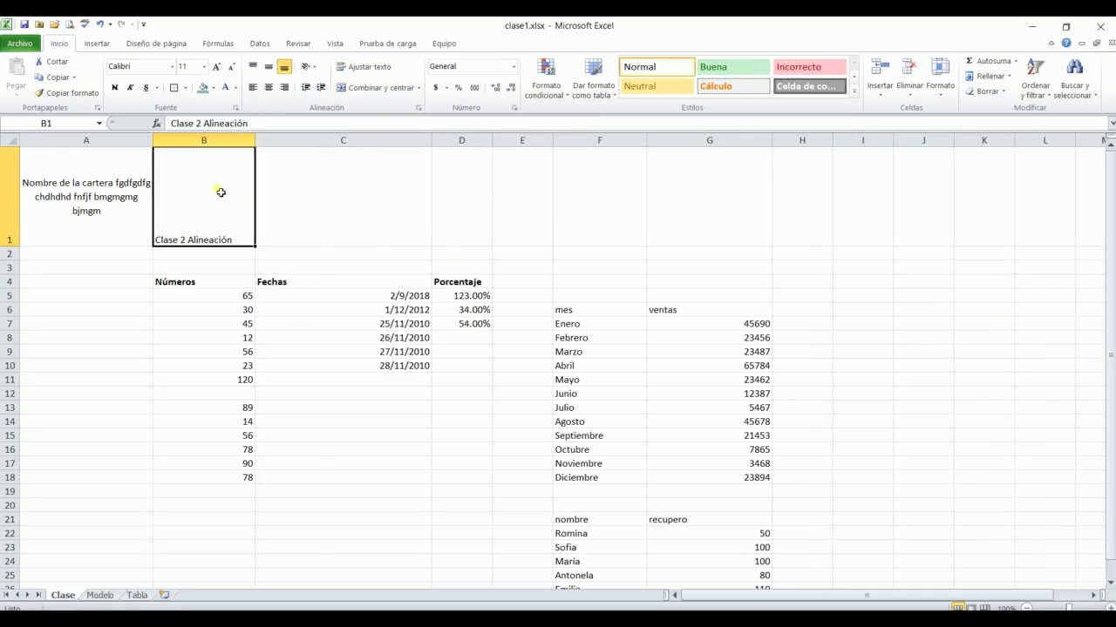
- Merge cells B1 to G1 and centre the title across them with Combinar y centrar
left_click_drag(220, 192, 685, 230)
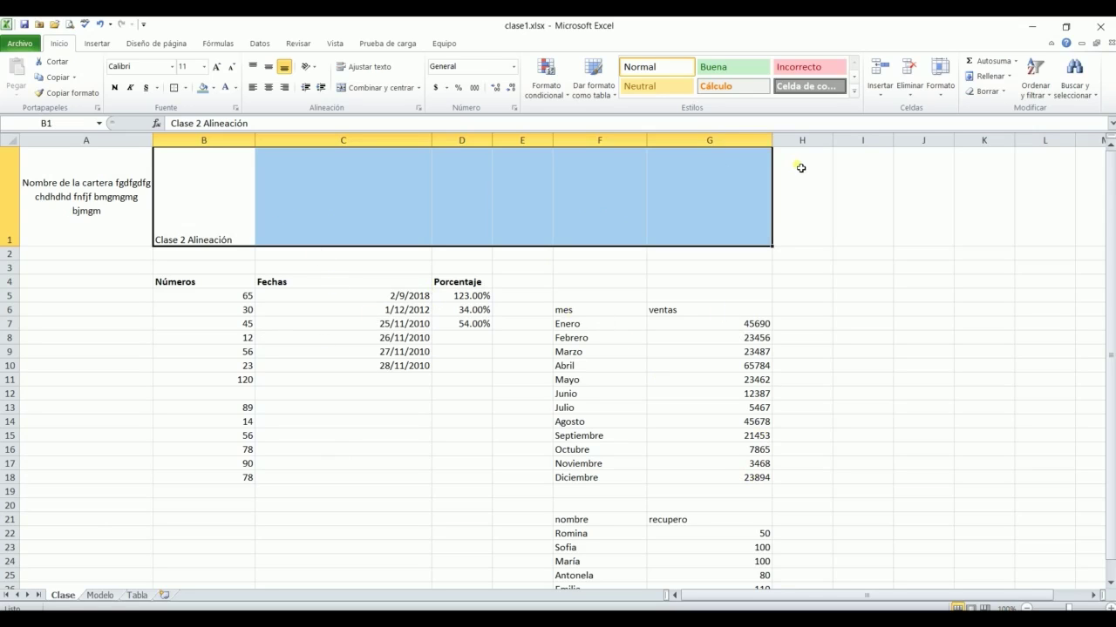
left_click(381, 88)
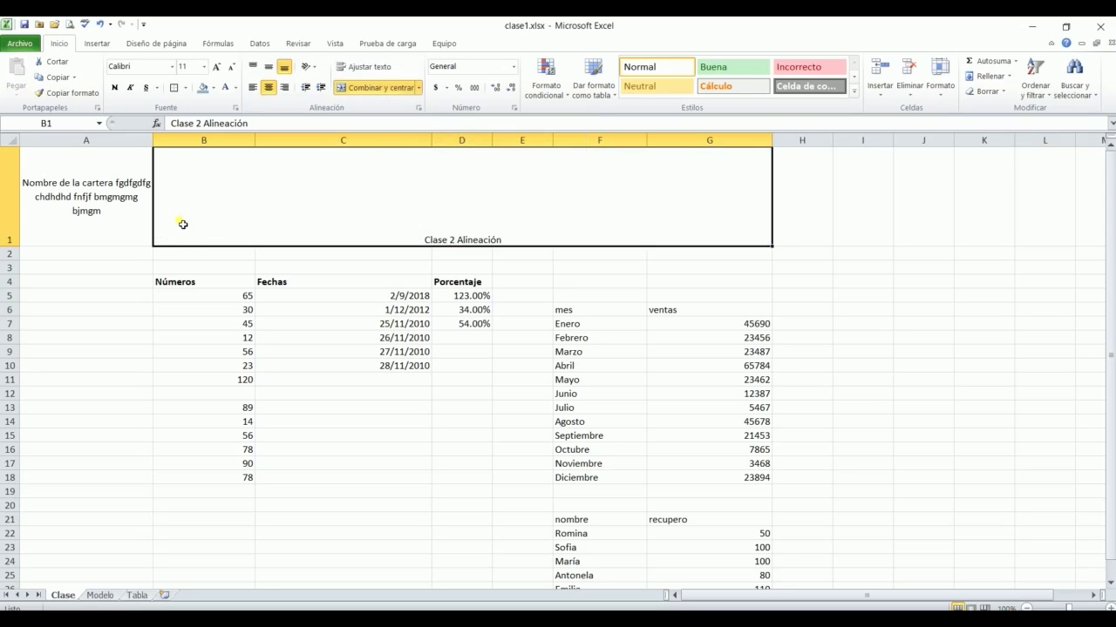
left_click_drag(218, 260, 712, 265)
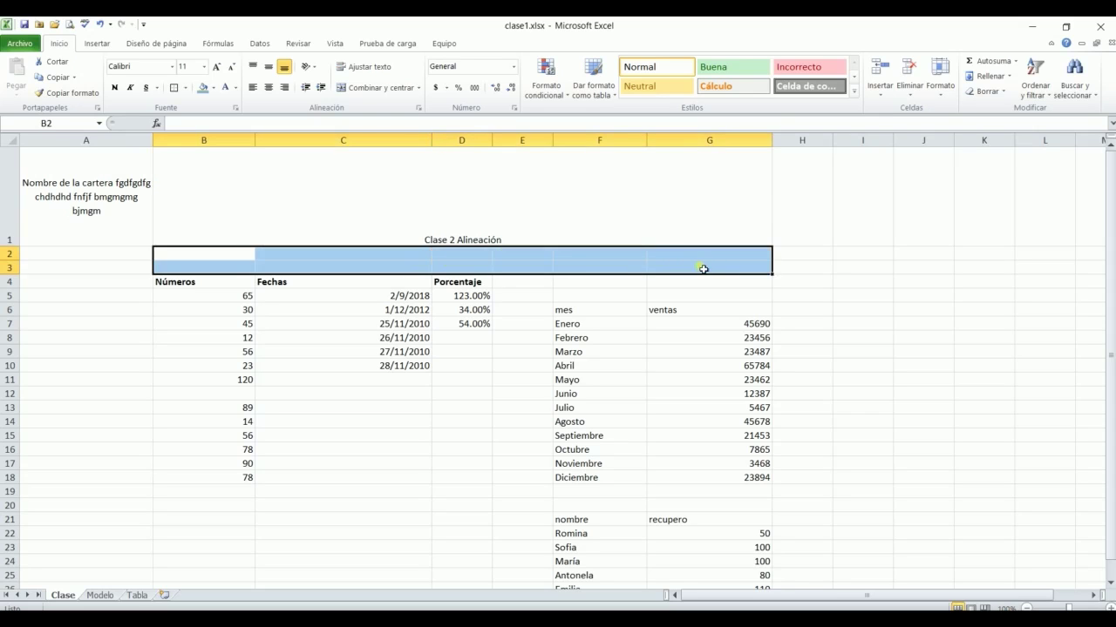
left_click(414, 323)
left_click_drag(226, 273, 727, 520)
left_click(575, 436)
- Centre the title vertically in the merged cell B1 and choose the font Calibri for it
left_click(314, 209)
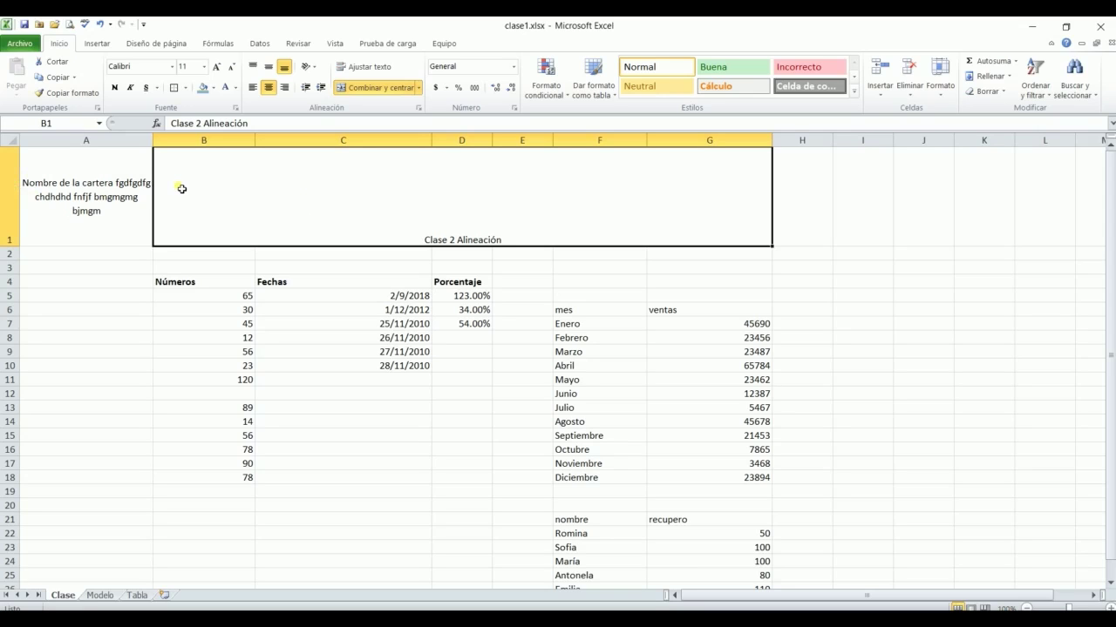
left_click(269, 68)
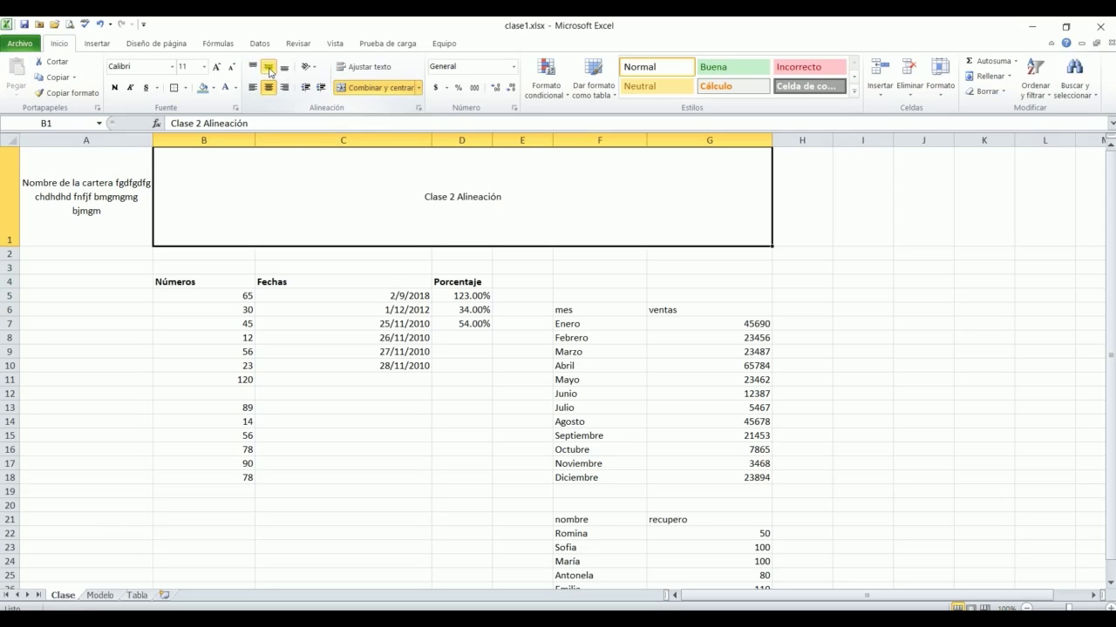
left_click(173, 68)
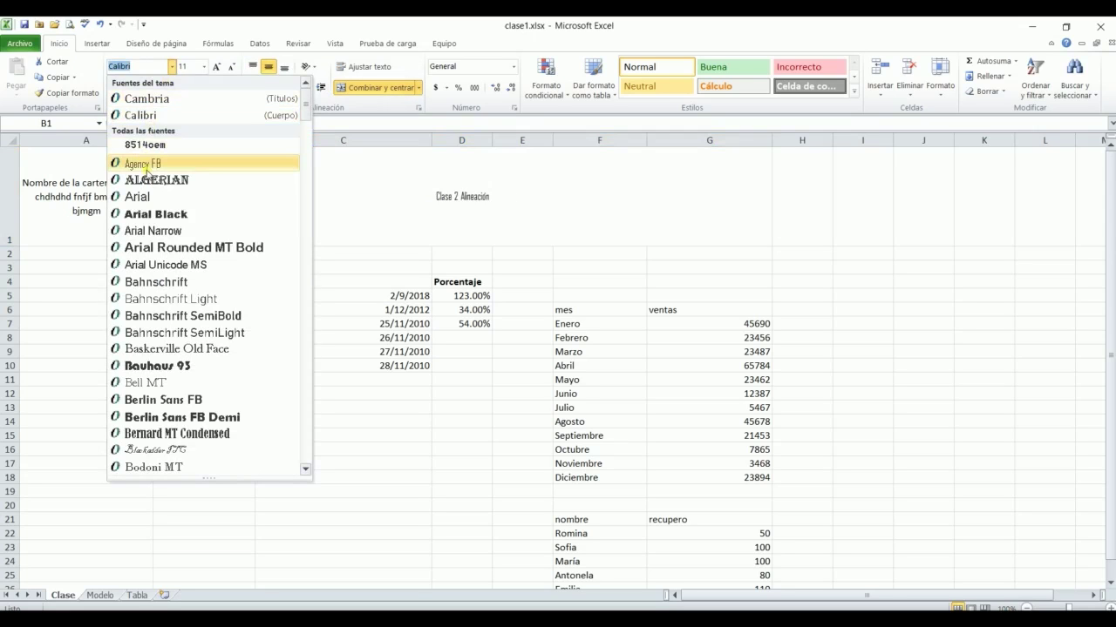
left_click(144, 115)
- Increase the title's font size in the merged cell B1 to 28 and make it bold
left_click(213, 70)
double_click(212, 70)
double_click(213, 70)
double_click(213, 69)
double_click(213, 70)
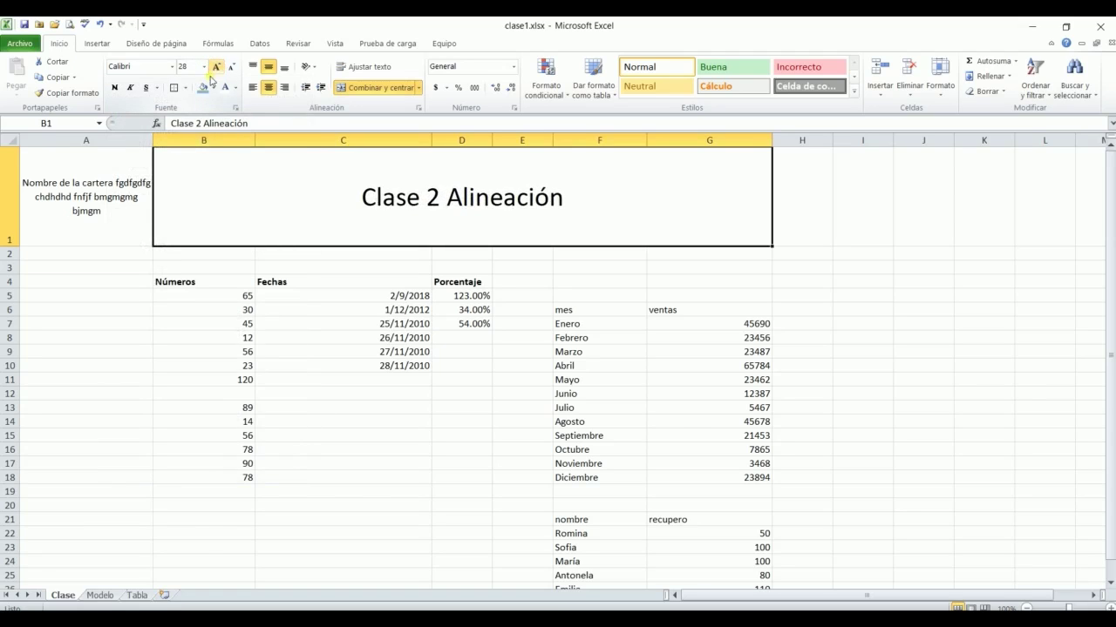
left_click(114, 89)
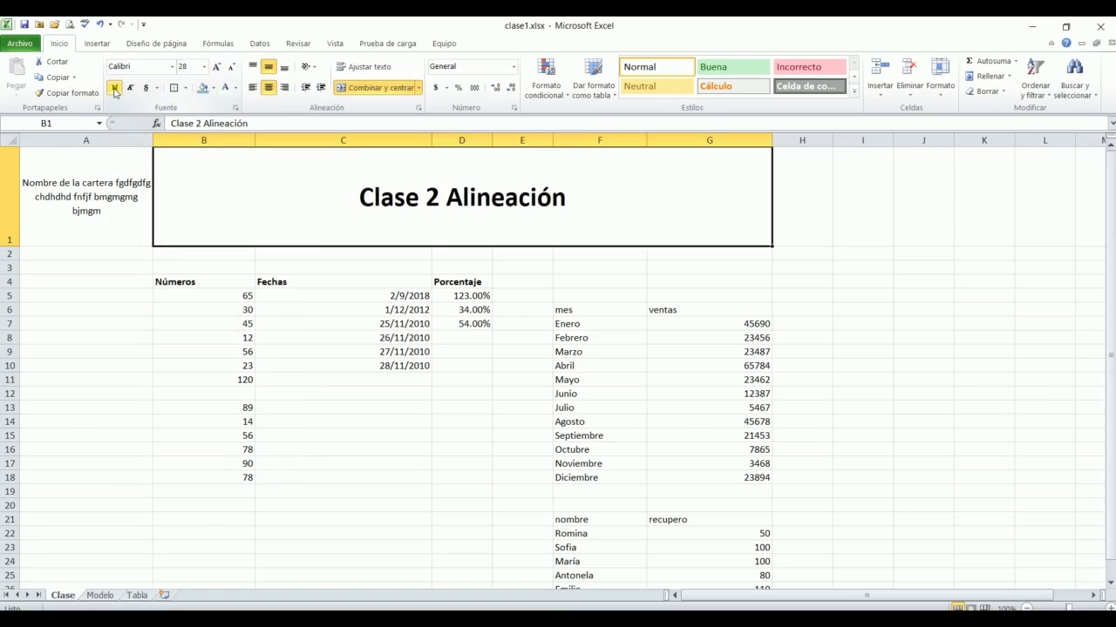